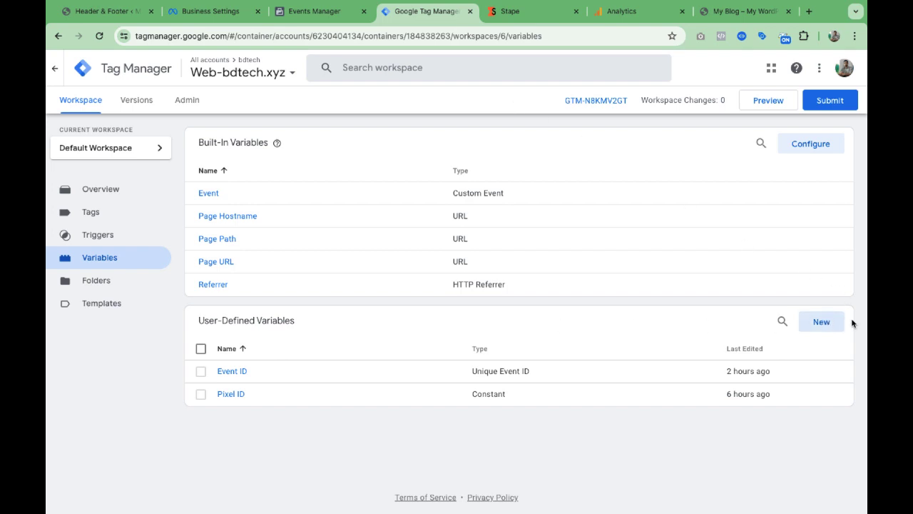
Create a new user-defined variable of the Data Layer Variable type
left_click(821, 322)
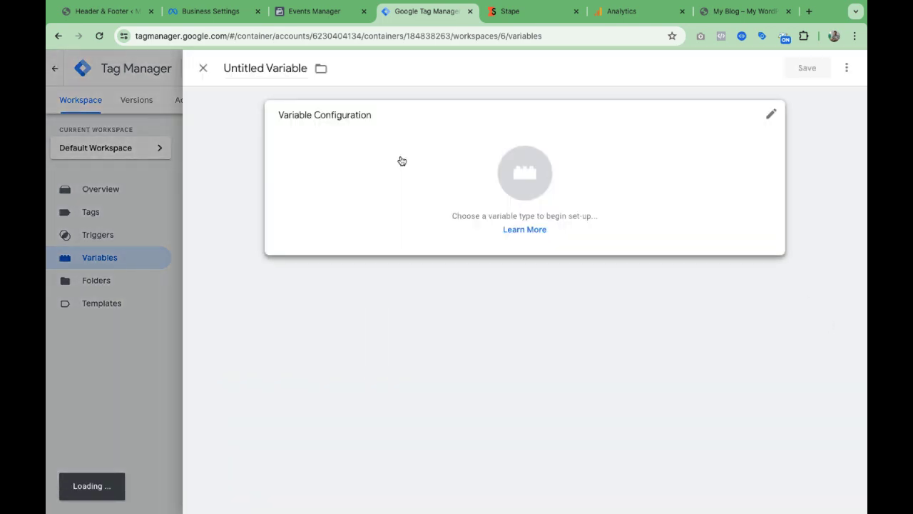
left_click(428, 142)
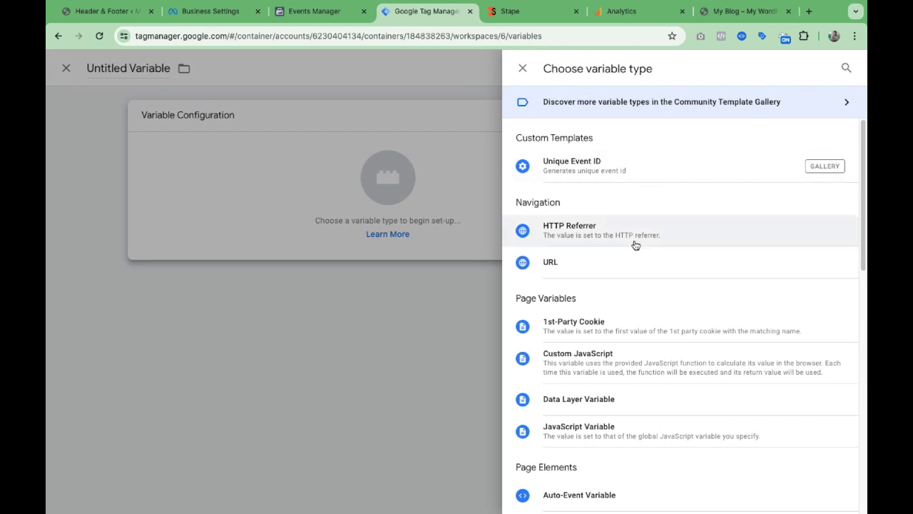
scroll(618, 341, "down", 1)
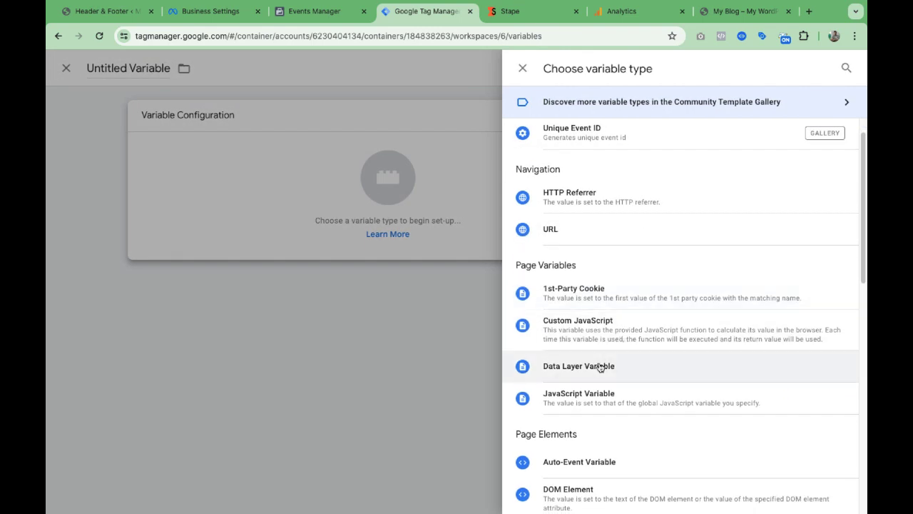
left_click(600, 367)
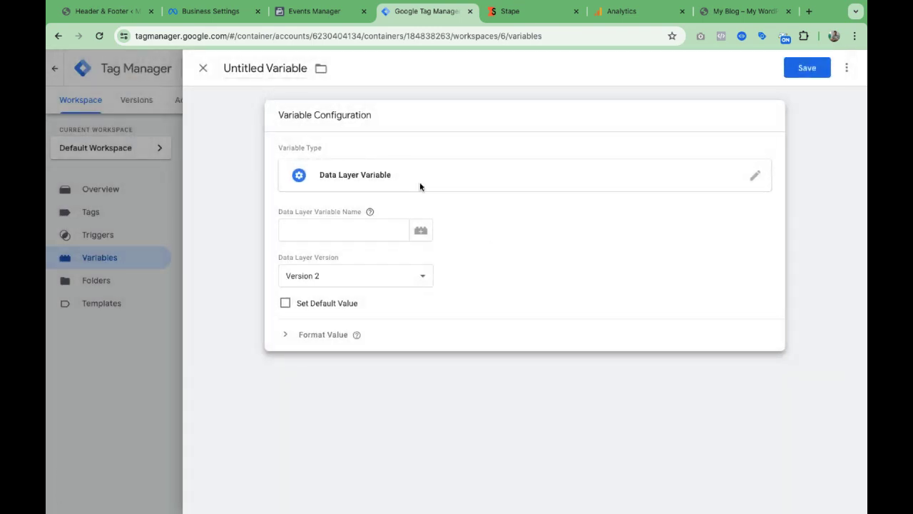
left_click(346, 232)
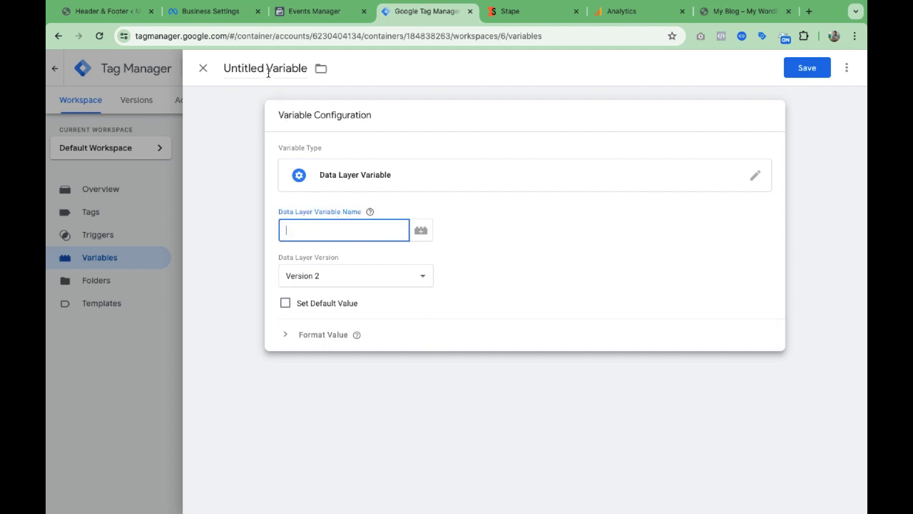
Switch to the bdtech.xyz store, view the Anti-aging Skin Toner product page, and return to the homepage
left_click(755, 13)
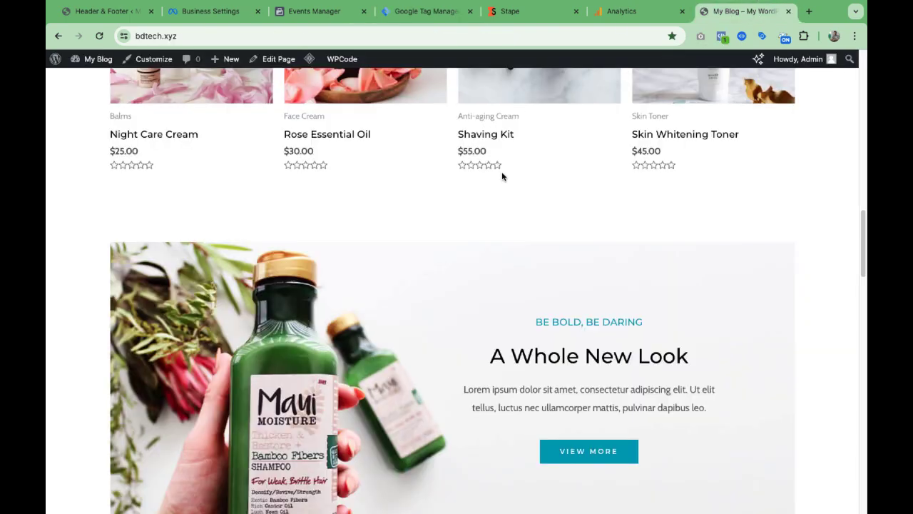
scroll(502, 176, "up", 5)
scroll(561, 172, "up", 2)
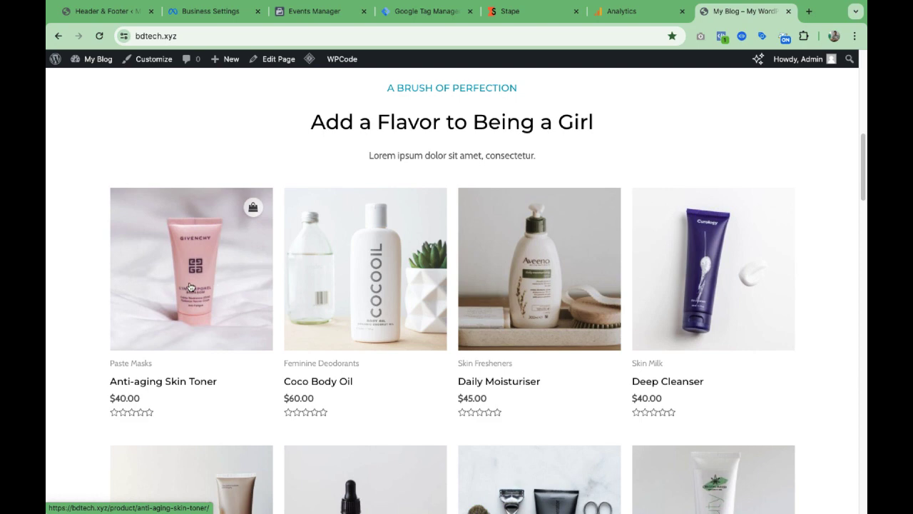
left_click(213, 297)
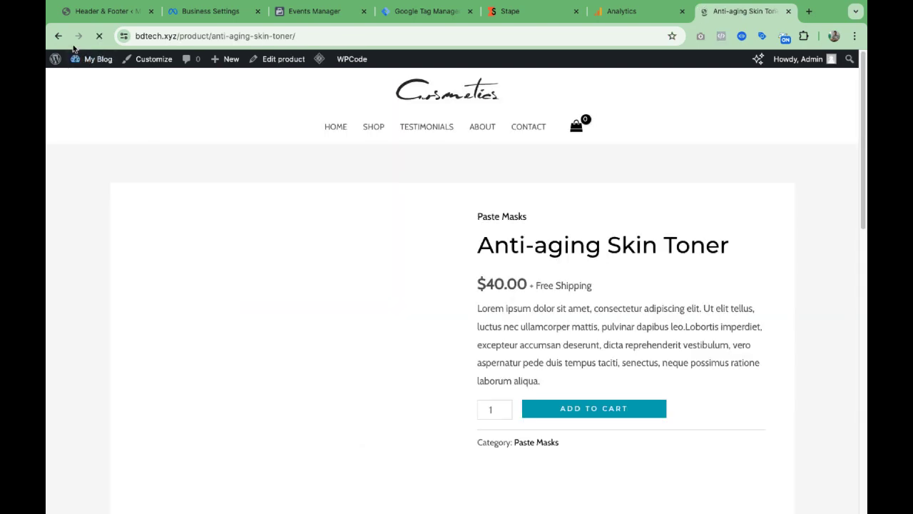
left_click(59, 36)
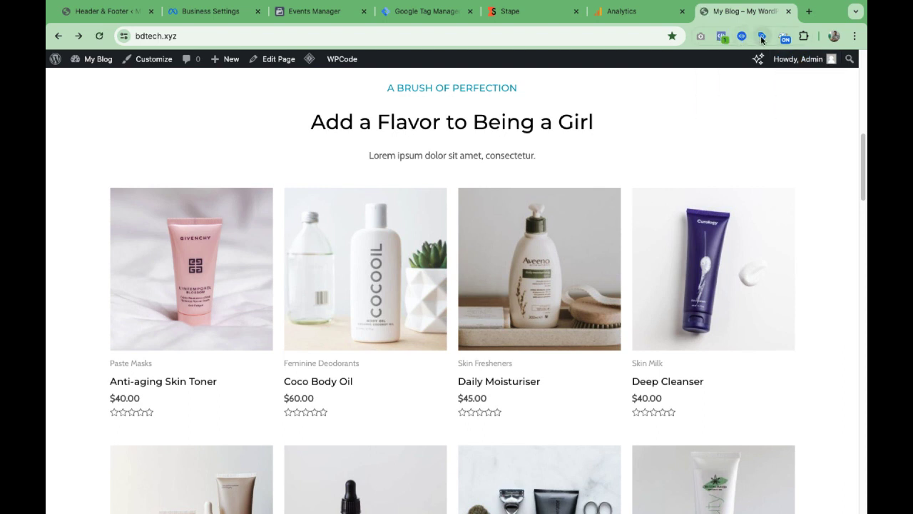
left_click(742, 38)
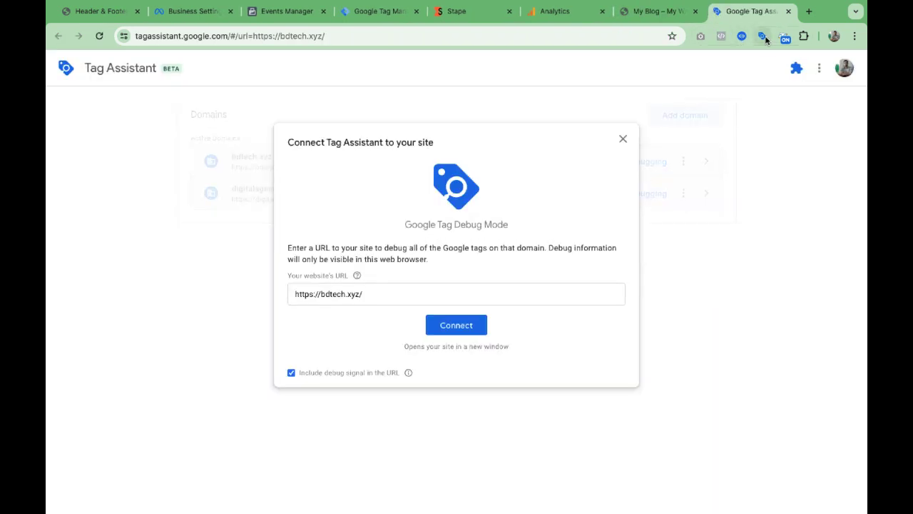
left_click(471, 322)
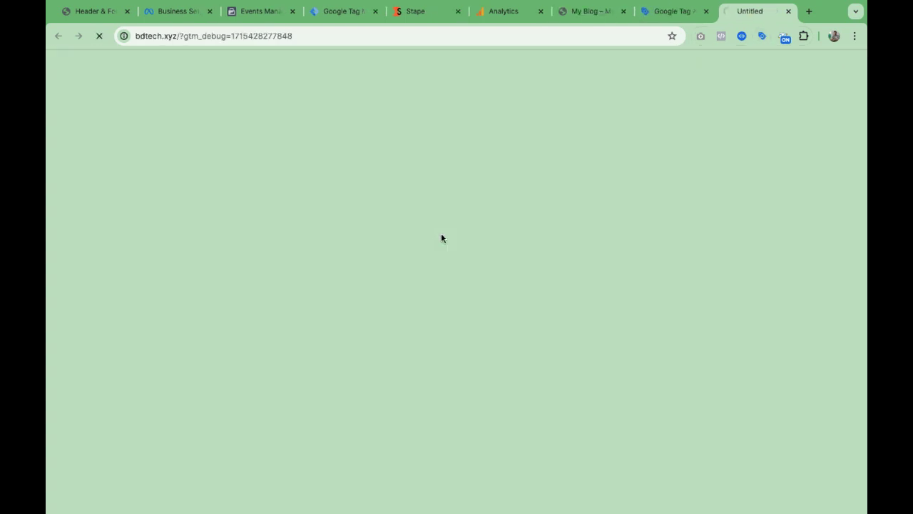
scroll(465, 257, "down", 7)
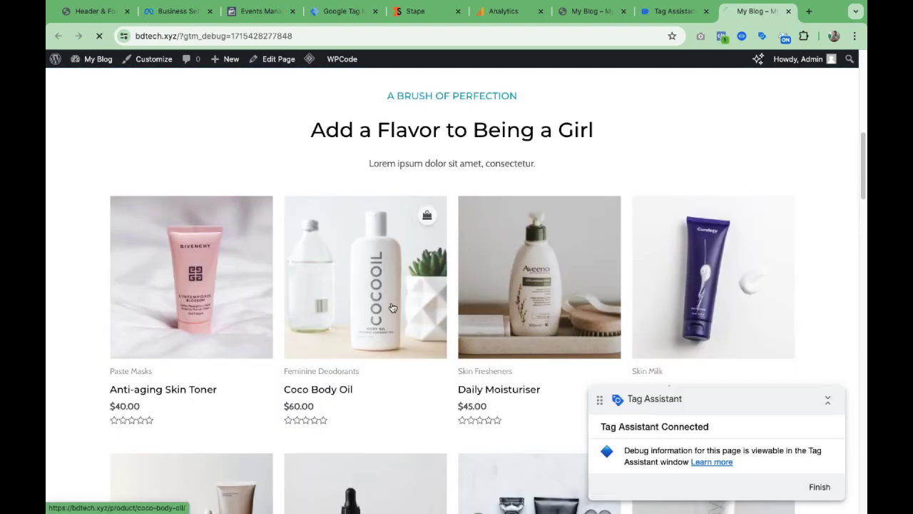
left_click(392, 307)
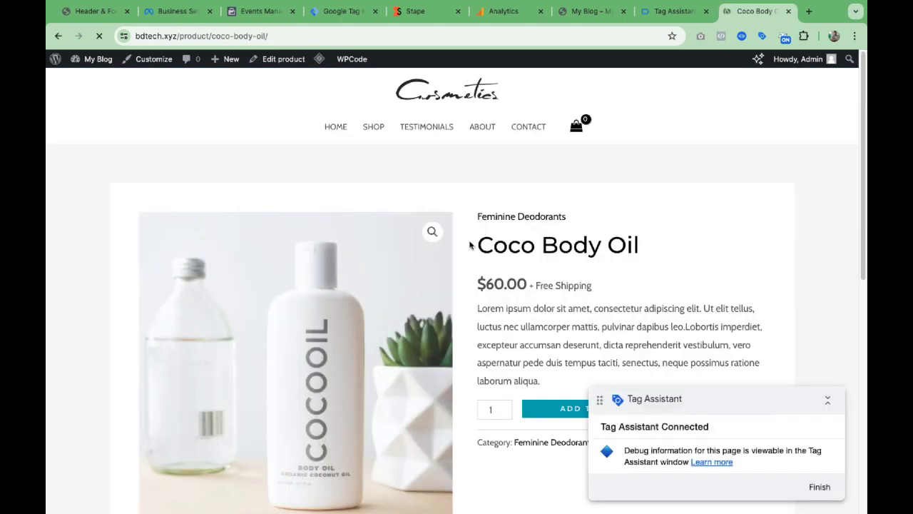
Switch to Tag Assistant, dismiss the connection notice, and show the Google tag's current data layer values
left_click(674, 12)
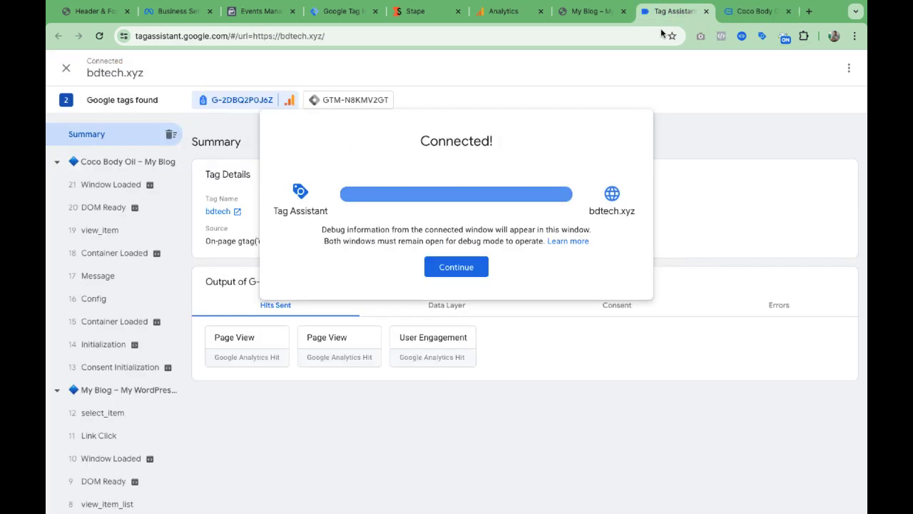
left_click(473, 261)
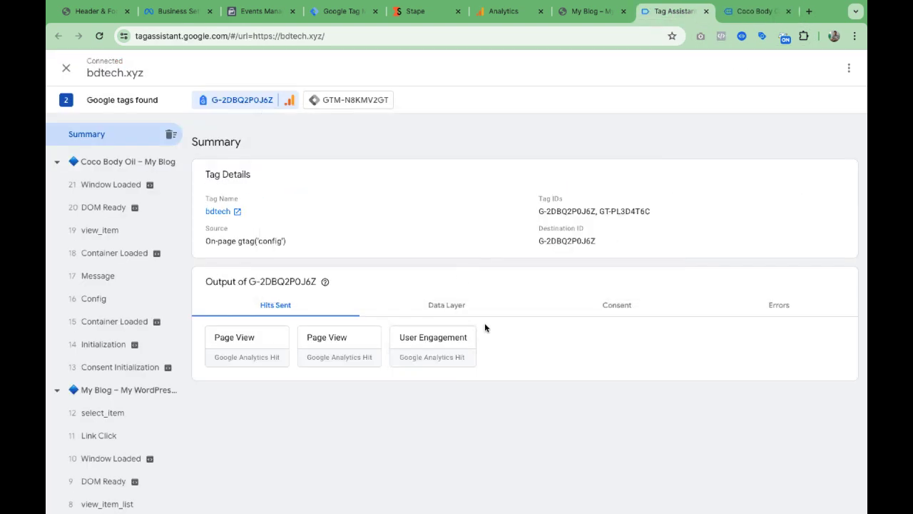
left_click(453, 306)
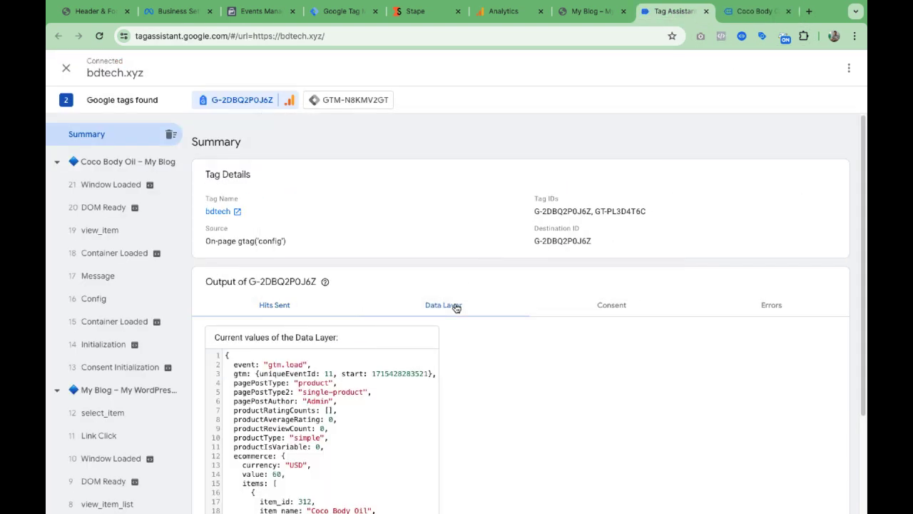
scroll(85, 430, "down", 3)
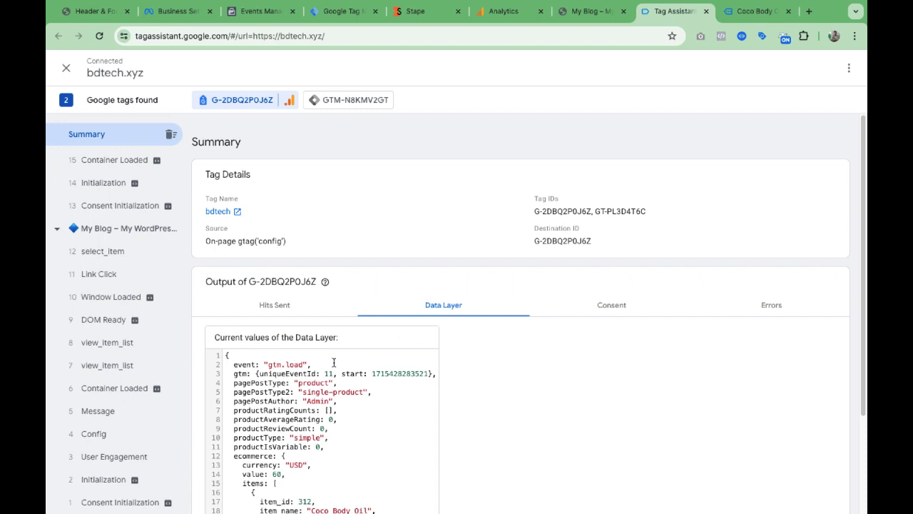
scroll(323, 383, "down", 1)
scroll(263, 413, "down", 1)
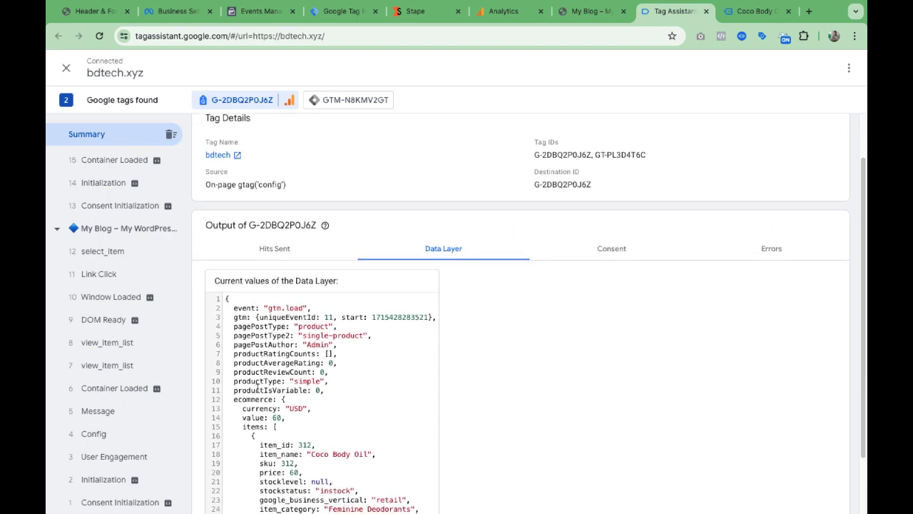
Examine the ecommerce object in the data layer, including its currency, items array and item fields
double_click(257, 397)
scroll(256, 389, "down", 2)
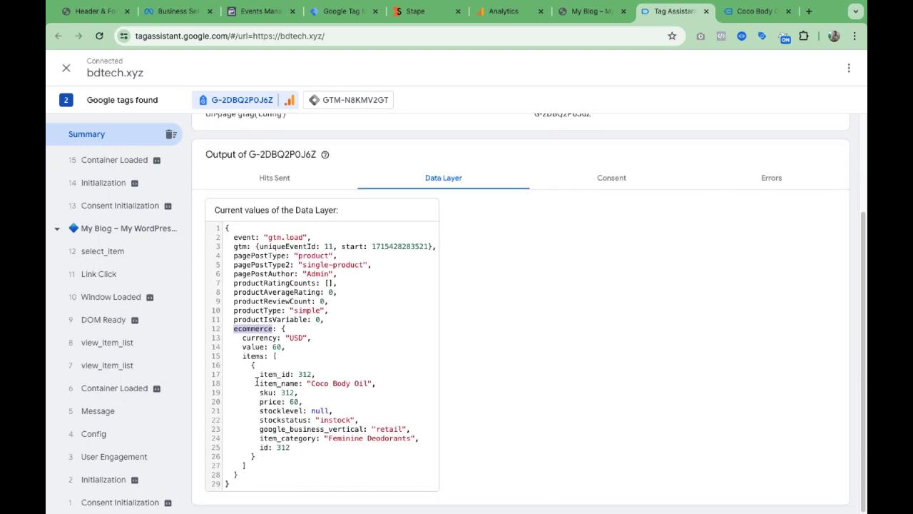
left_click(264, 339)
triple_click(260, 355)
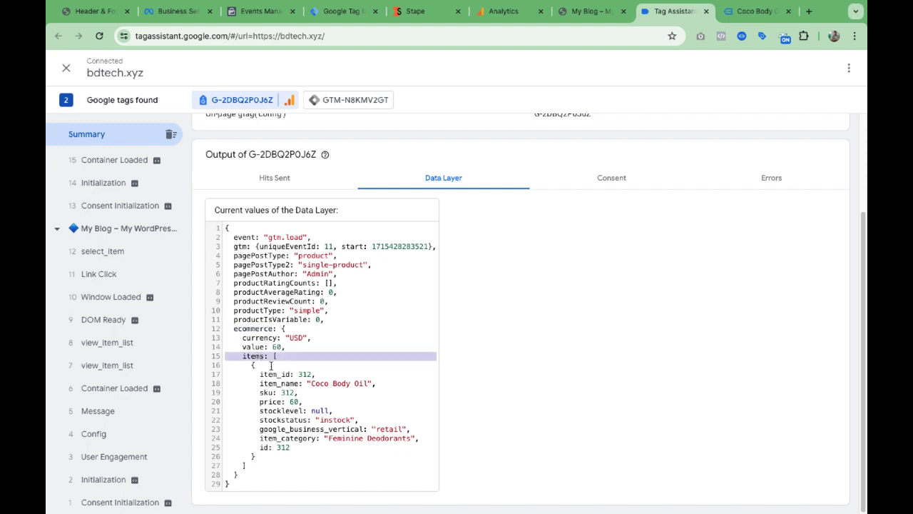
left_click(277, 374)
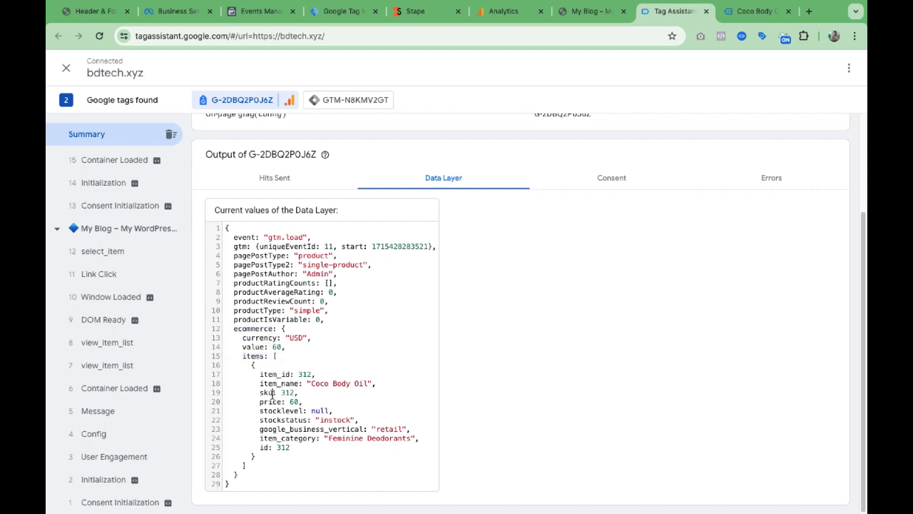
left_click(274, 393)
left_click_drag(276, 412, 306, 442)
left_click(307, 442)
left_click_drag(264, 377, 289, 429)
left_click(289, 428)
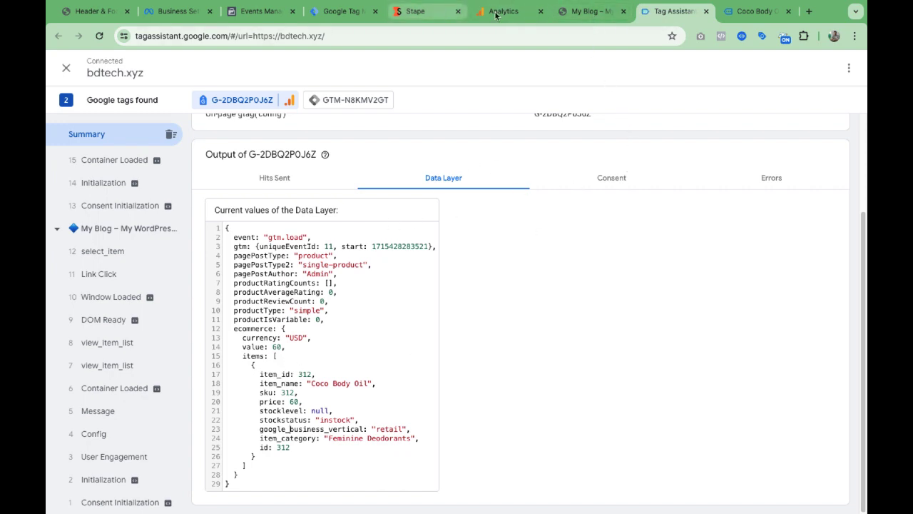
Switch to Tag Manager, name the variable "dlv -fb - product id", and reopen its configuration for editing
left_click(342, 10)
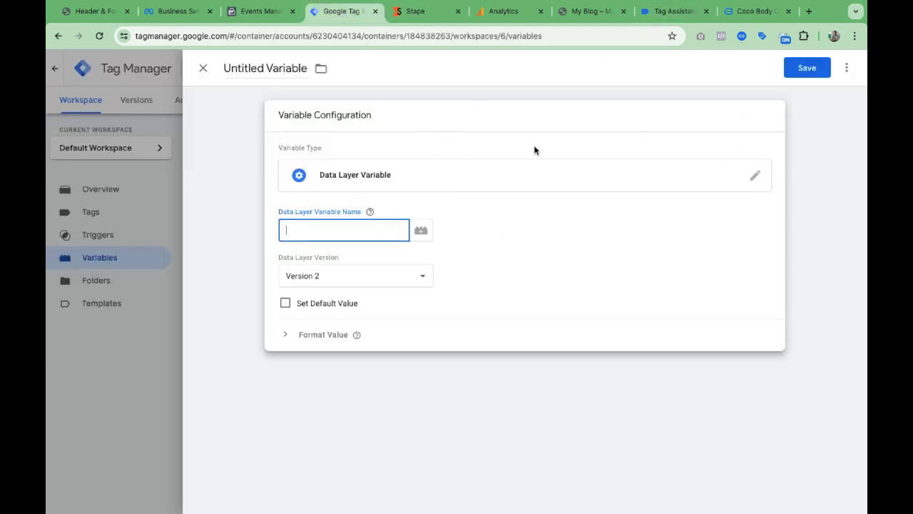
left_click(249, 68)
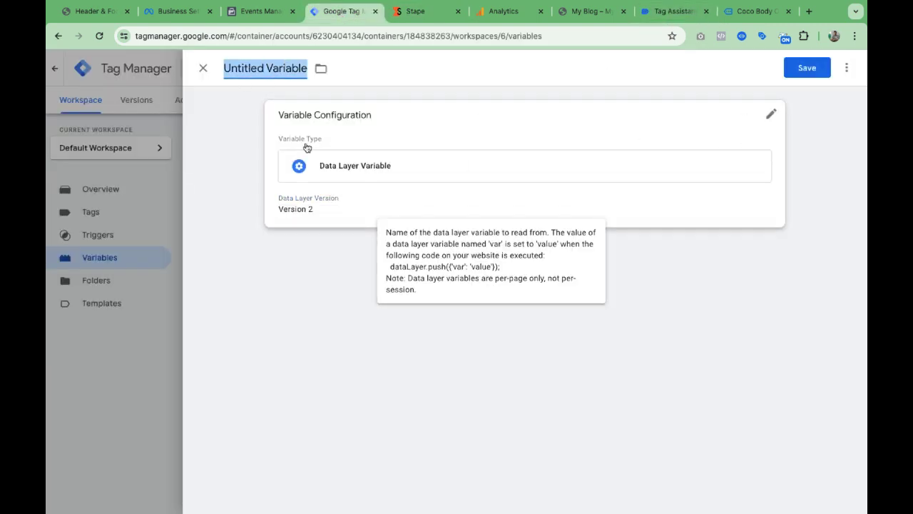
type("D")
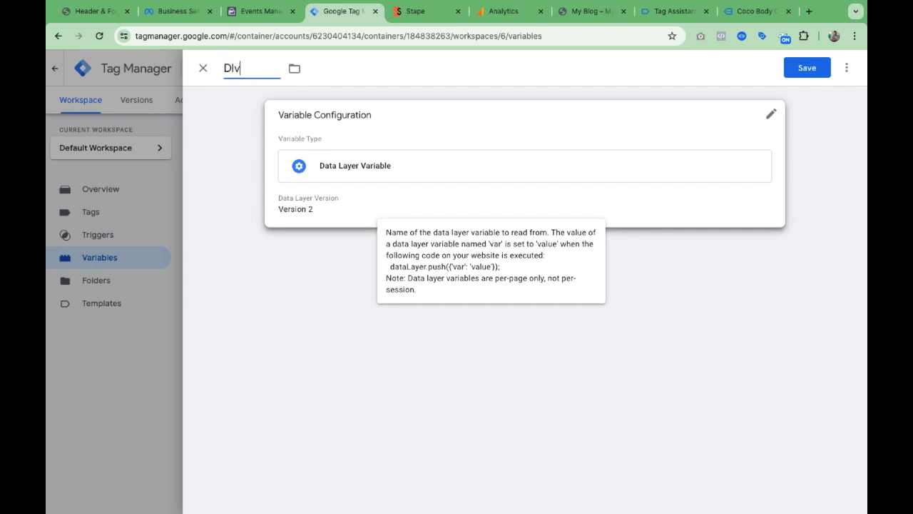
type("lv")
key("BackSpace")
key("BackSpace")
key("BackSpace")
type("dlv -fb - product")
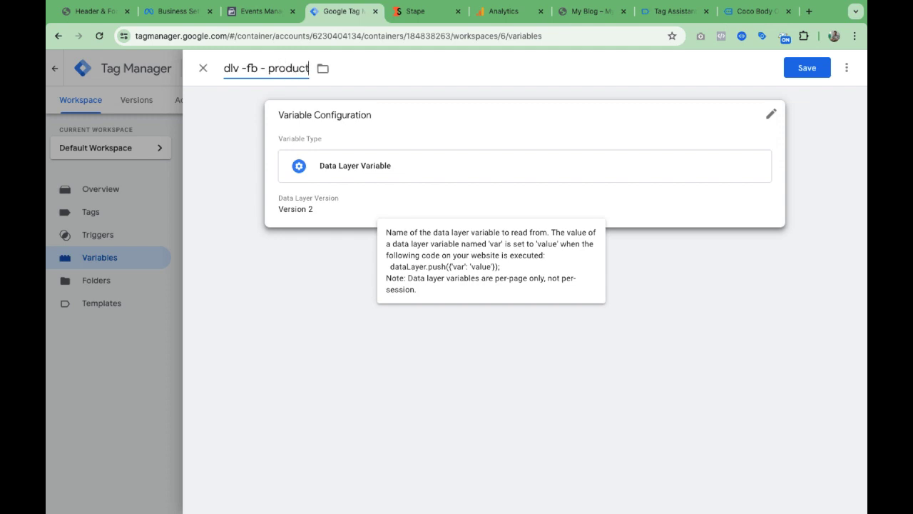
type(" id")
left_click(772, 115)
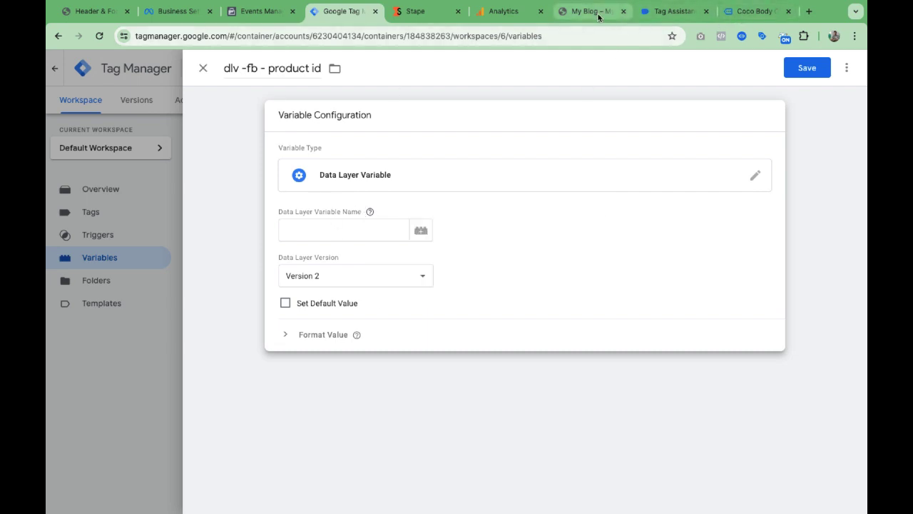
Finish the debug session from the Coco Body Oil page and close Tag Assistant
left_click(743, 13)
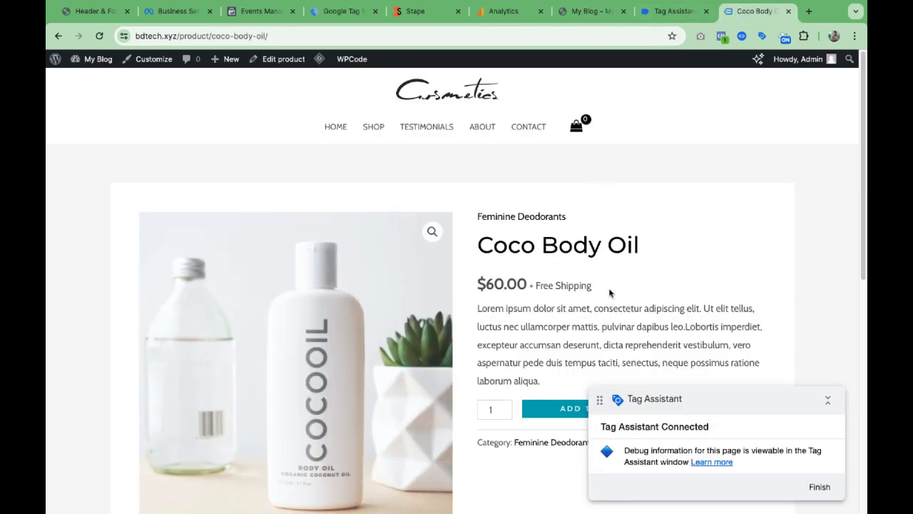
left_click(822, 487)
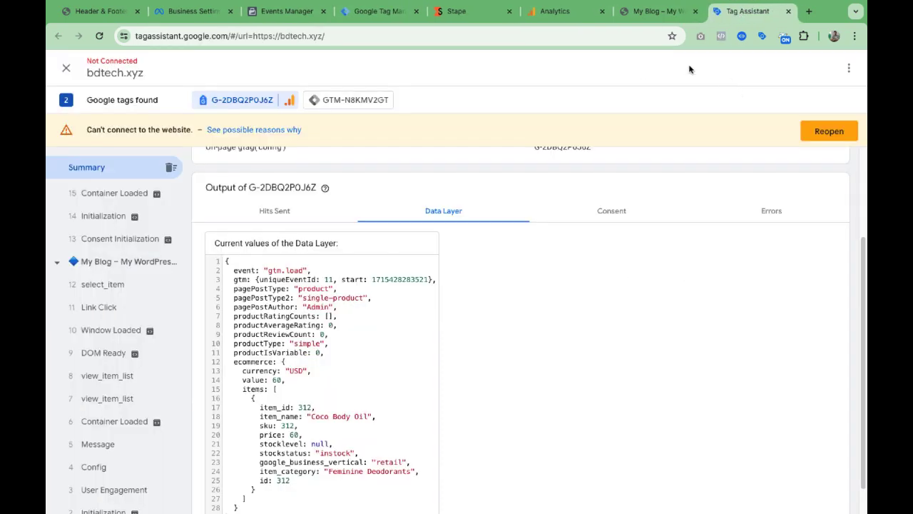
left_click(788, 11)
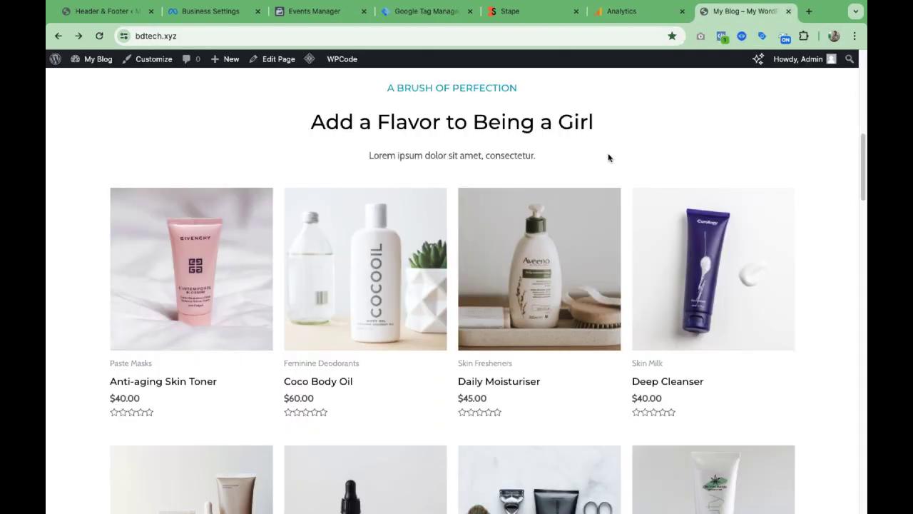
Open the Coco Body Oil product page and examine the view_item event's ecommerce fields in datalayer checker
left_click(335, 267)
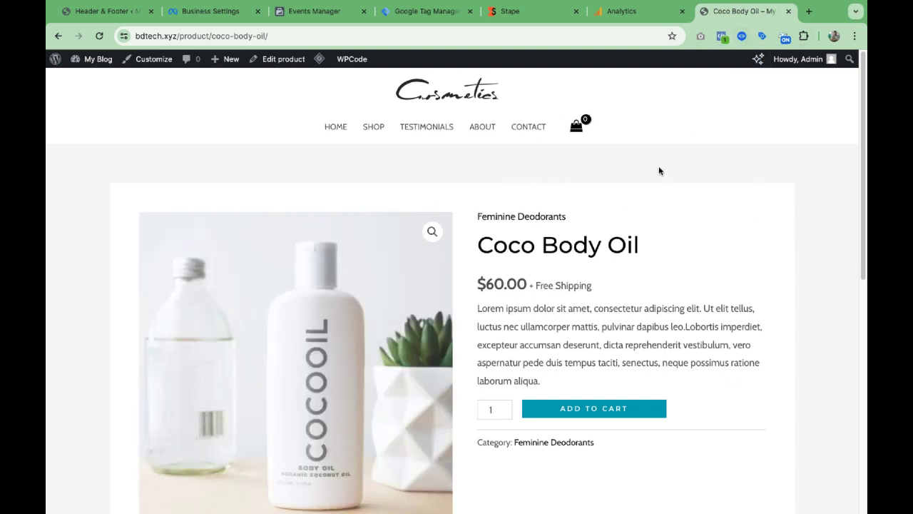
left_click(743, 36)
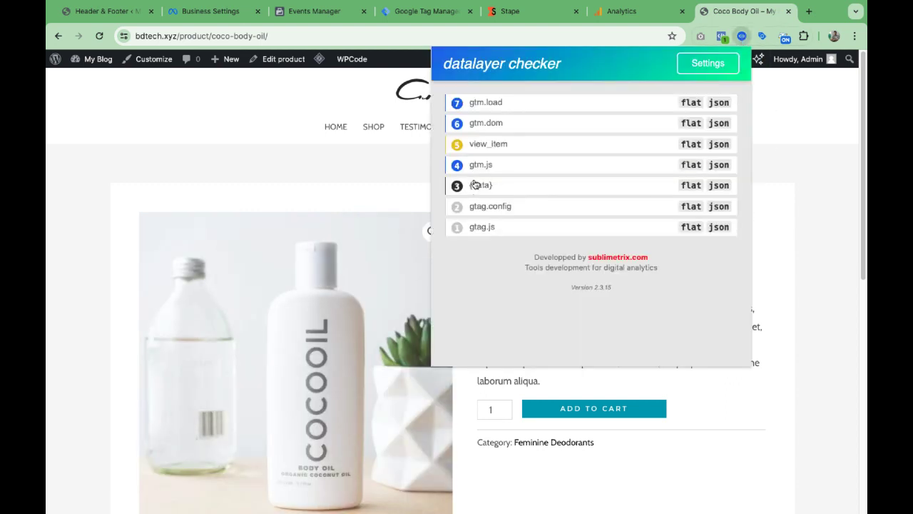
left_click(492, 146)
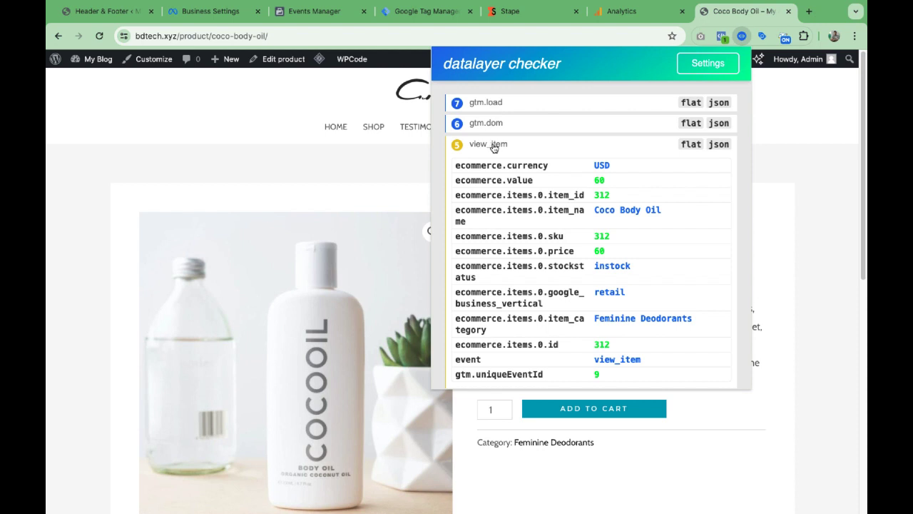
left_click(492, 144)
left_click(490, 146)
scroll(513, 246, "down", 3)
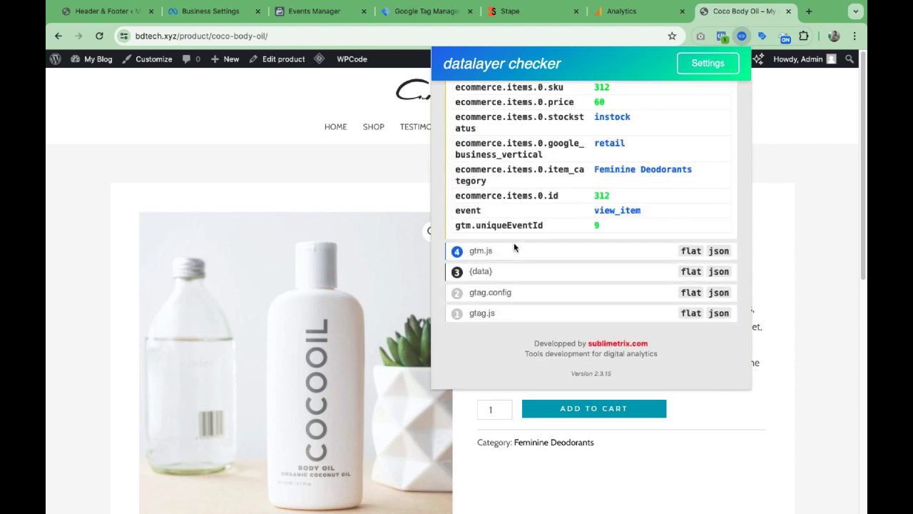
scroll(511, 250, "up", 3)
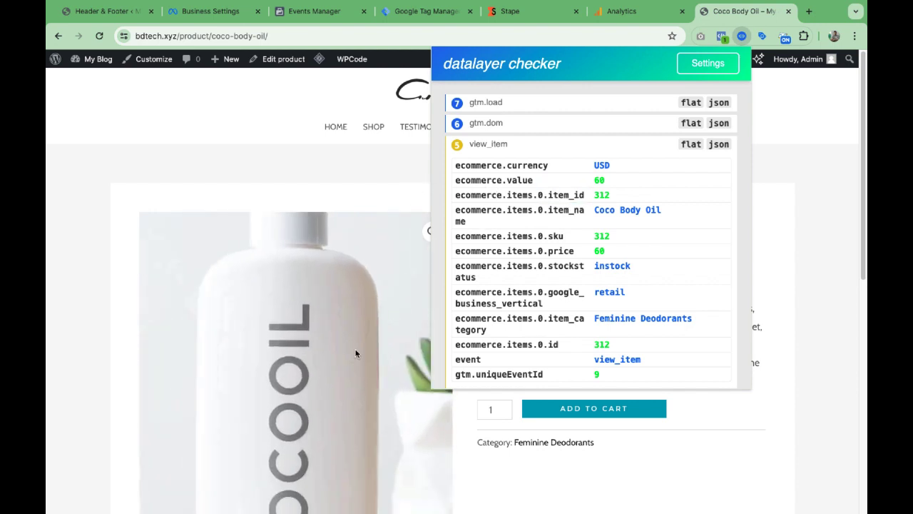
Copy the ecommerce.items.0.item_id key from the view_item event in datalayer checker on the Coco Body Oil page
left_click(414, 13)
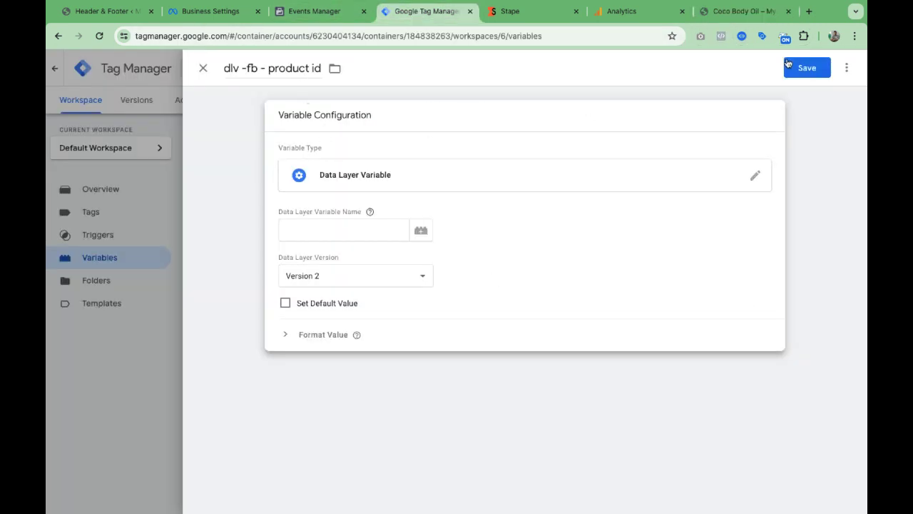
left_click(722, 12)
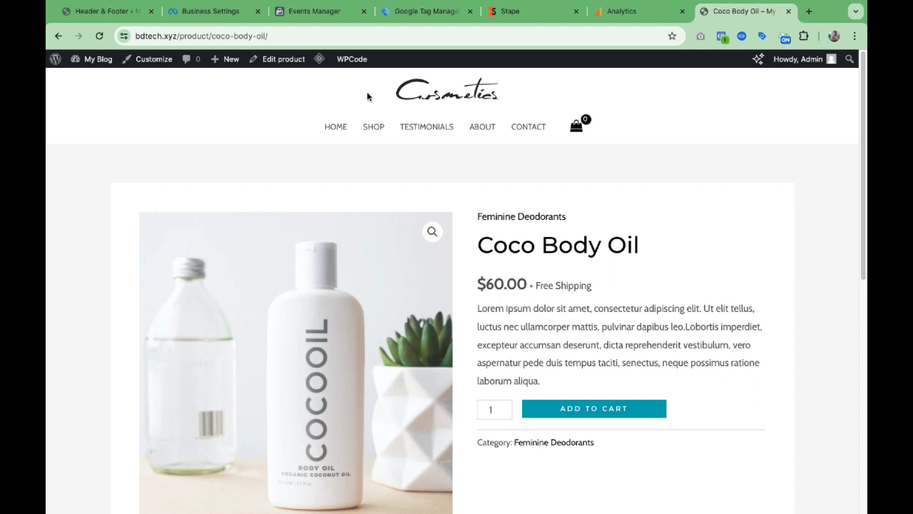
left_click(743, 36)
left_click(488, 146)
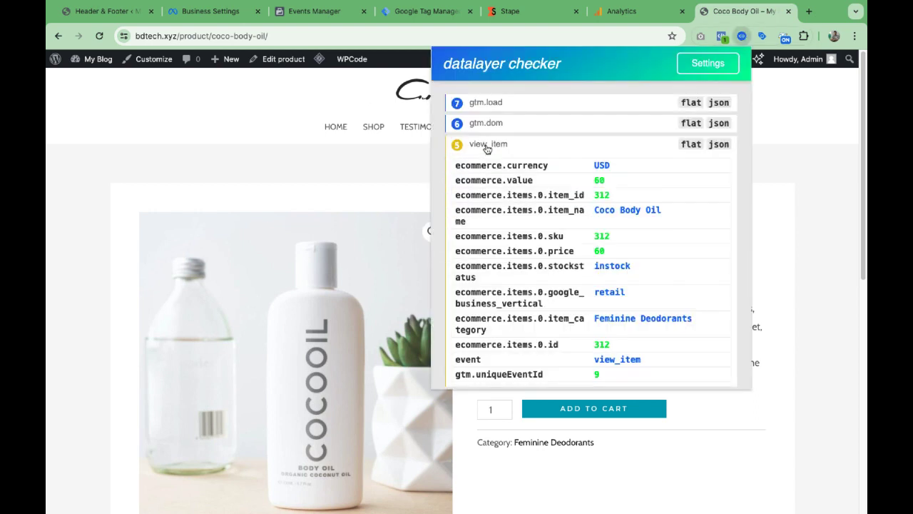
mouse_move(527, 200)
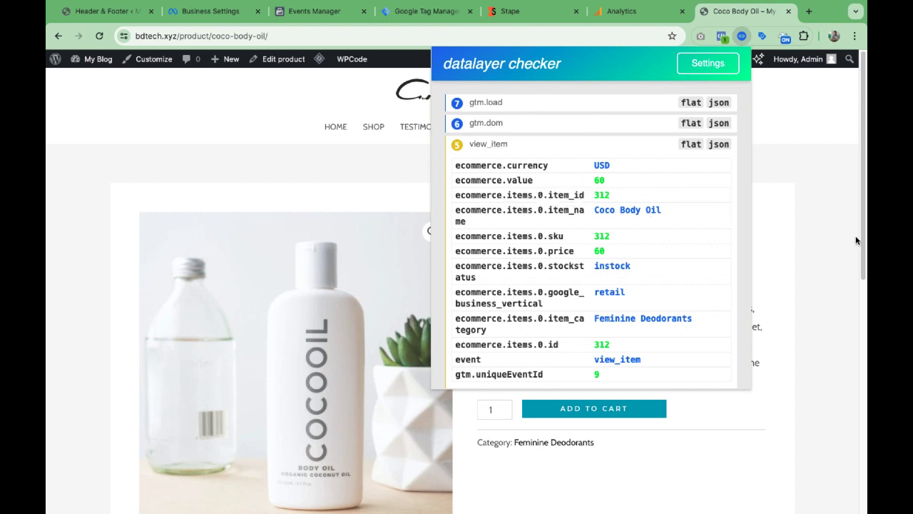
mouse_move(579, 202)
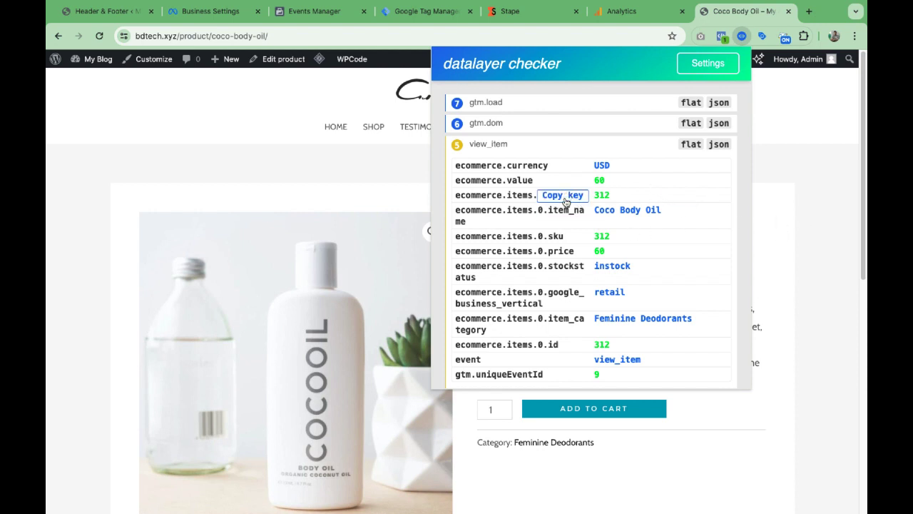
Switch to Tag Manager, set the product id variable's Data Layer Variable Name to ecommerce.items.0.item_id, and save it
left_click(425, 11)
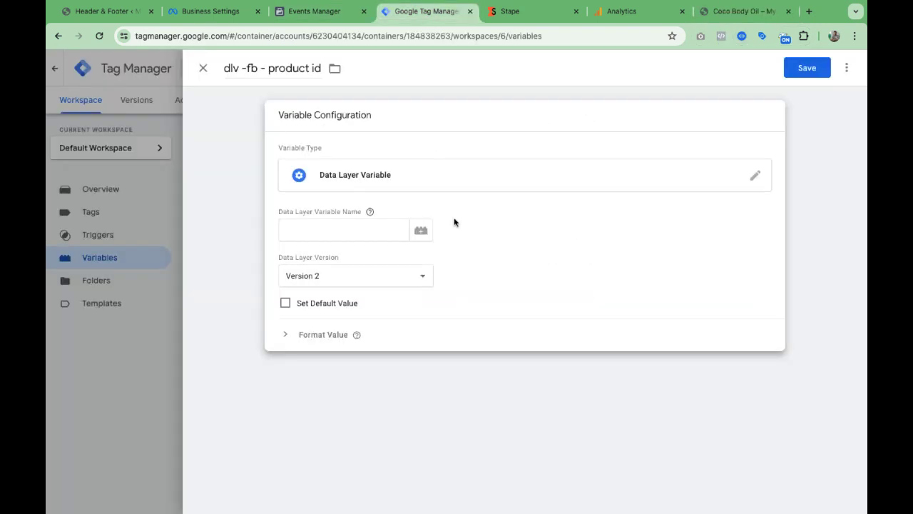
left_click(391, 236)
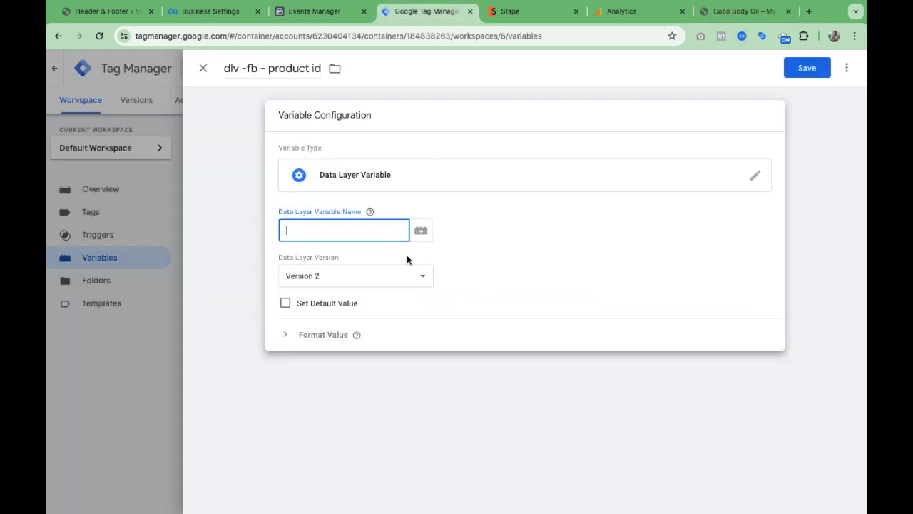
type("ecommerce.items.0.item_id")
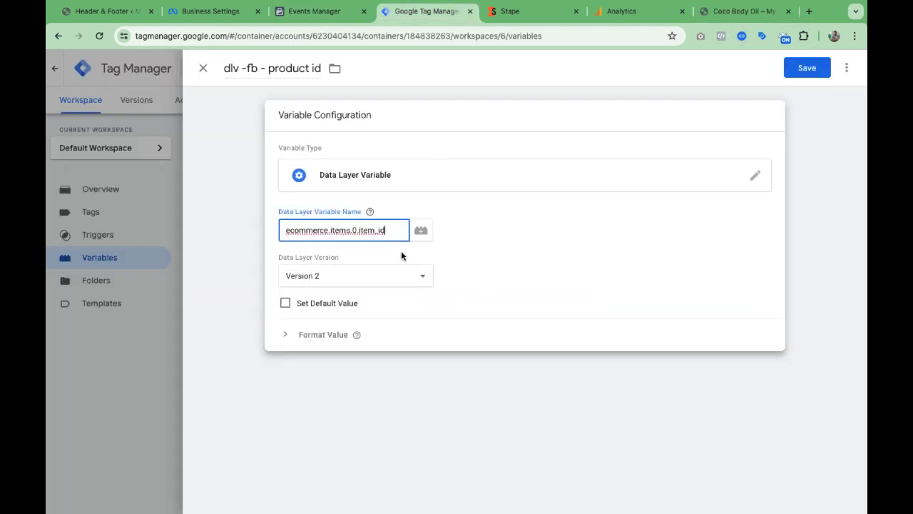
left_click(357, 335)
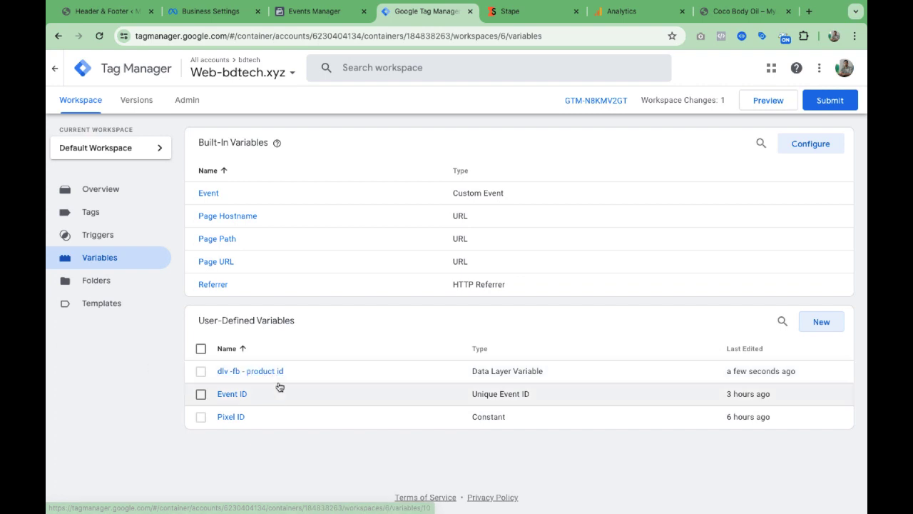
Start a new user-defined variable named "dlv - fb -product price", copying the "dlv - fb -product" part of the name for reuse
left_click(822, 321)
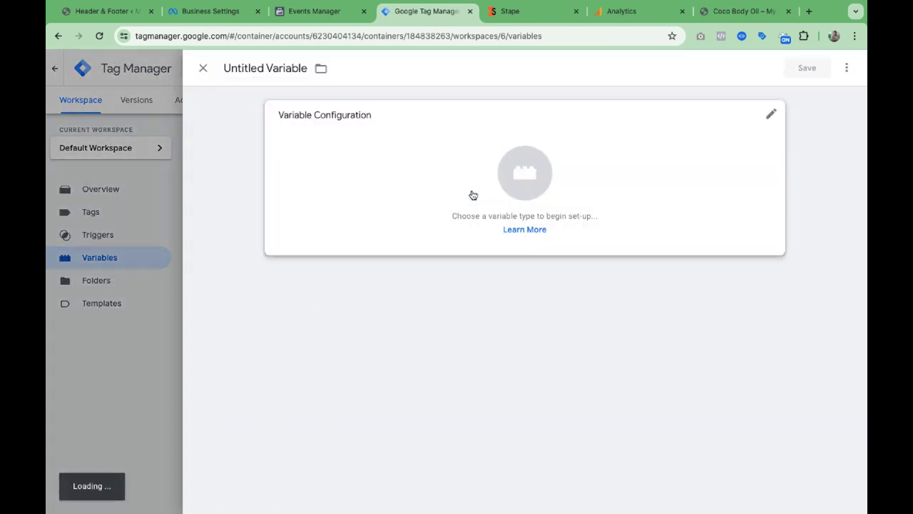
double_click(288, 68)
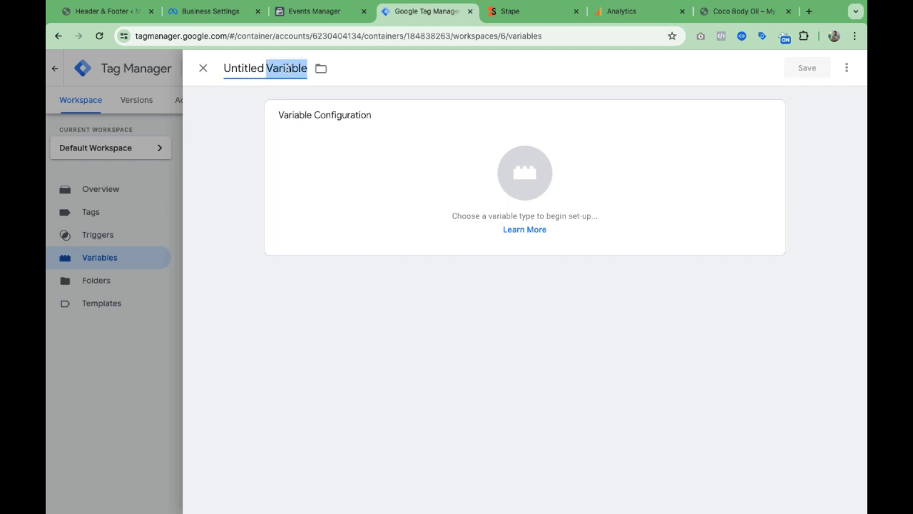
triple_click(285, 70)
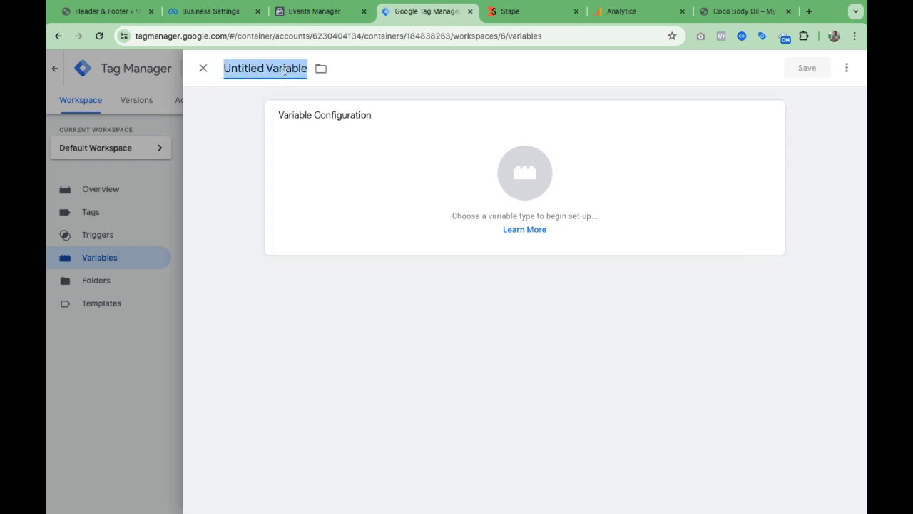
type("dl")
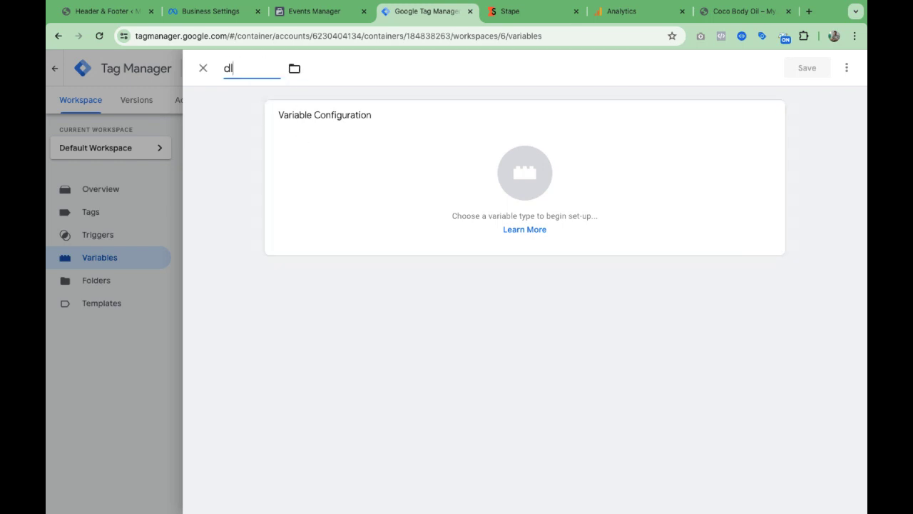
type("v - fb -product")
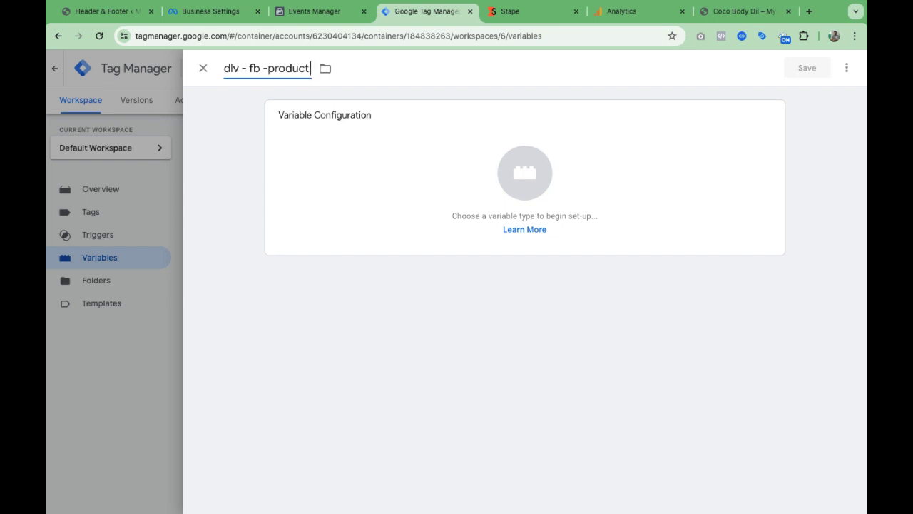
key("ctrl+a")
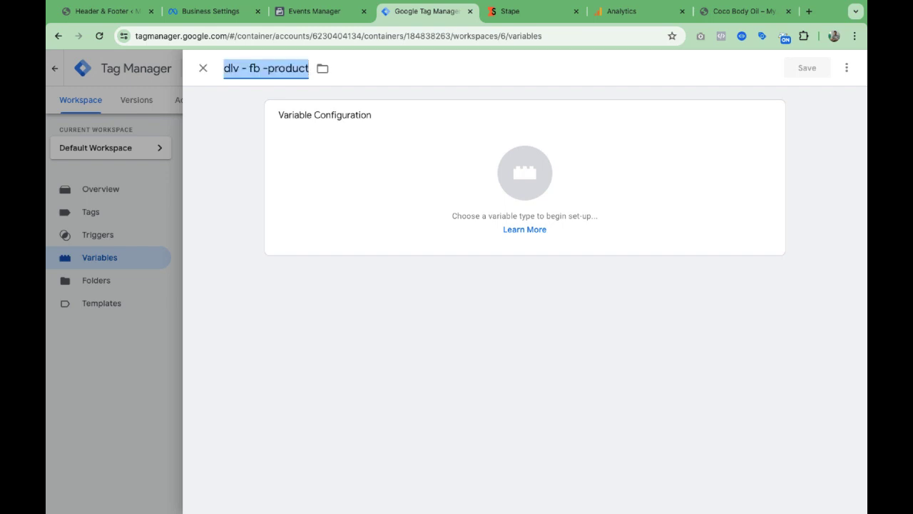
key("Right")
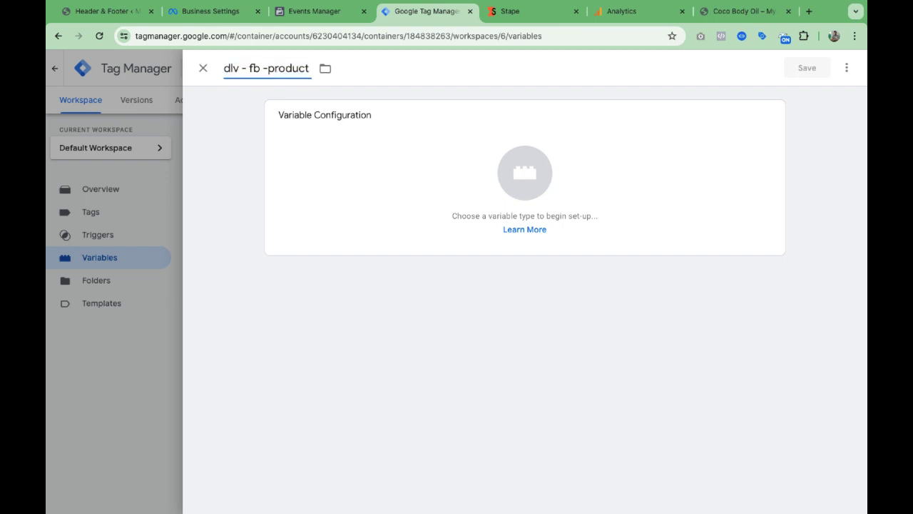
type("price")
Set the product price variable's type to Data Layer Variable
left_click(473, 150)
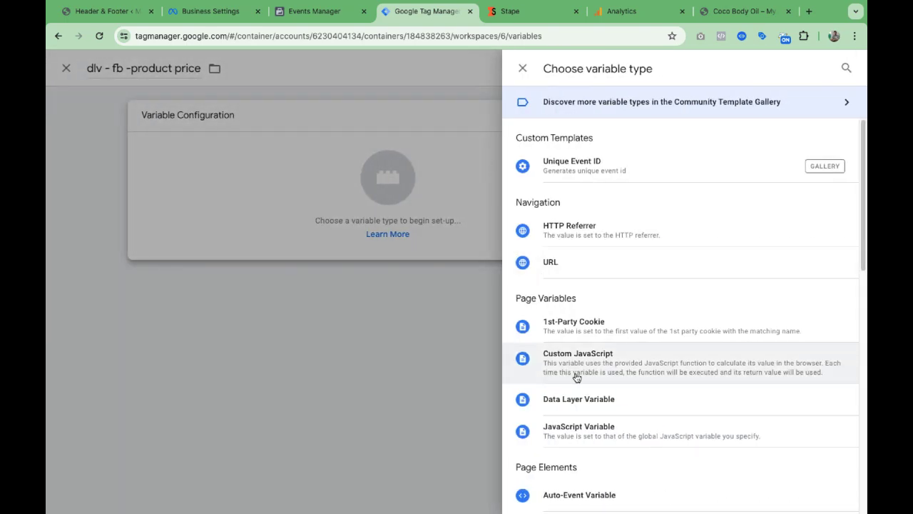
left_click(579, 399)
left_click(373, 227)
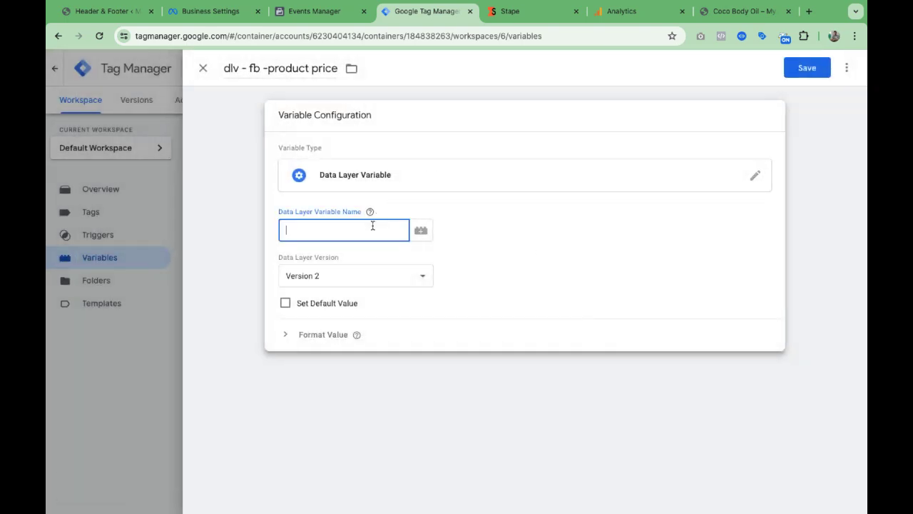
Switch to the Coco Body Oil page and copy the ecommerce.items.0.price key from the view_item event in datalayer checker
left_click(725, 14)
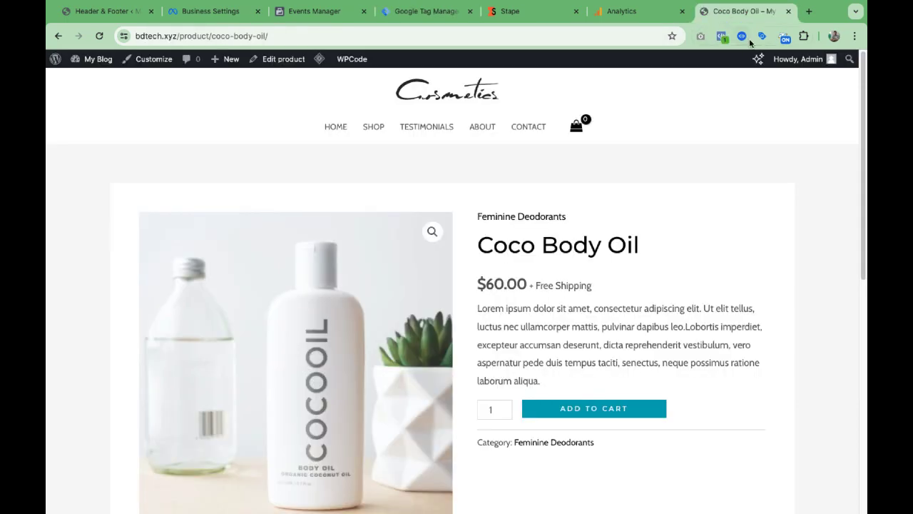
left_click(742, 36)
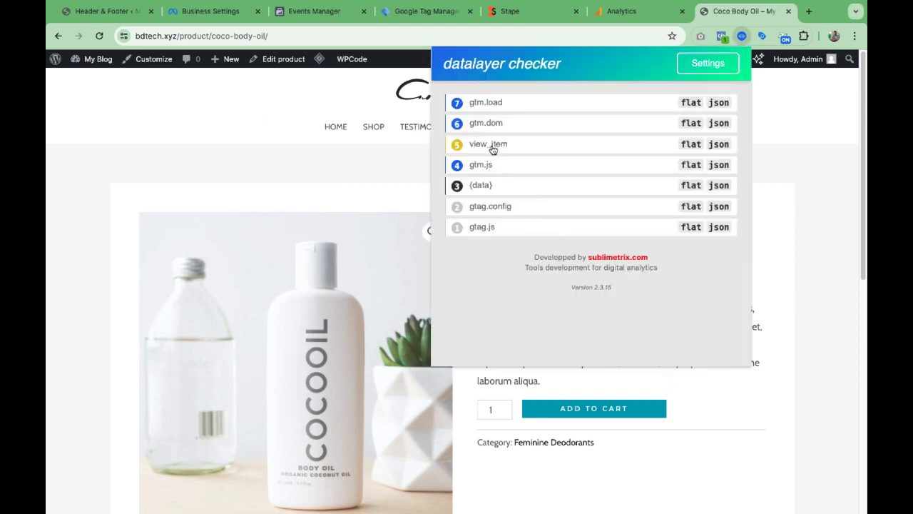
left_click(491, 146)
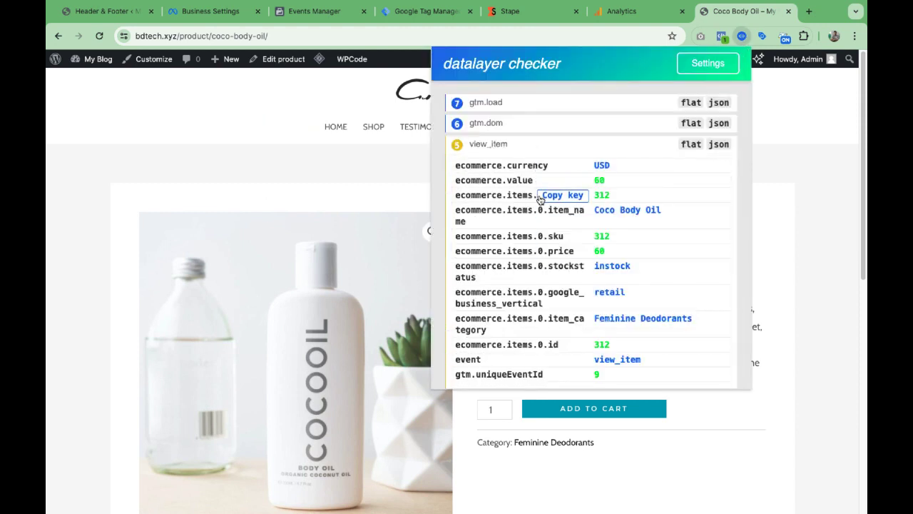
mouse_move(116, 4)
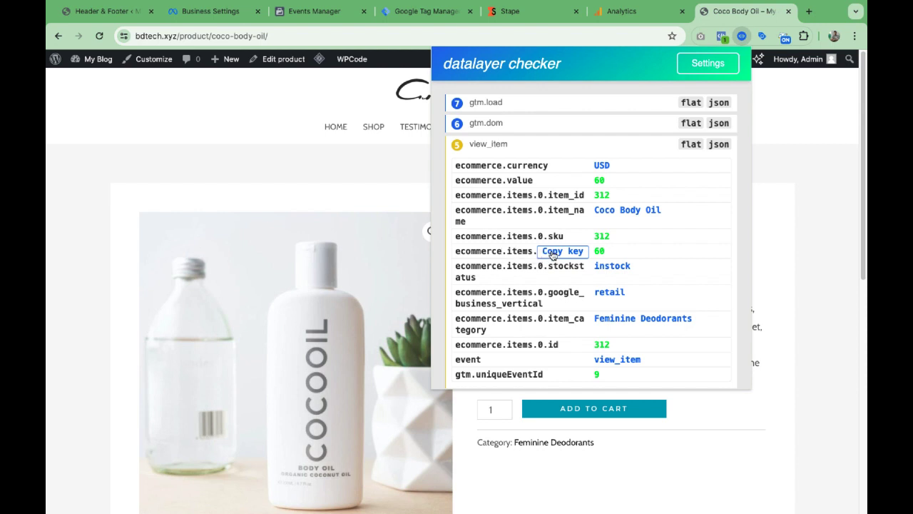
left_click(553, 253)
Return to Tag Manager, set the Data Layer Variable Name to ecommerce.items.0.price, and save the product price variable
left_click(422, 10)
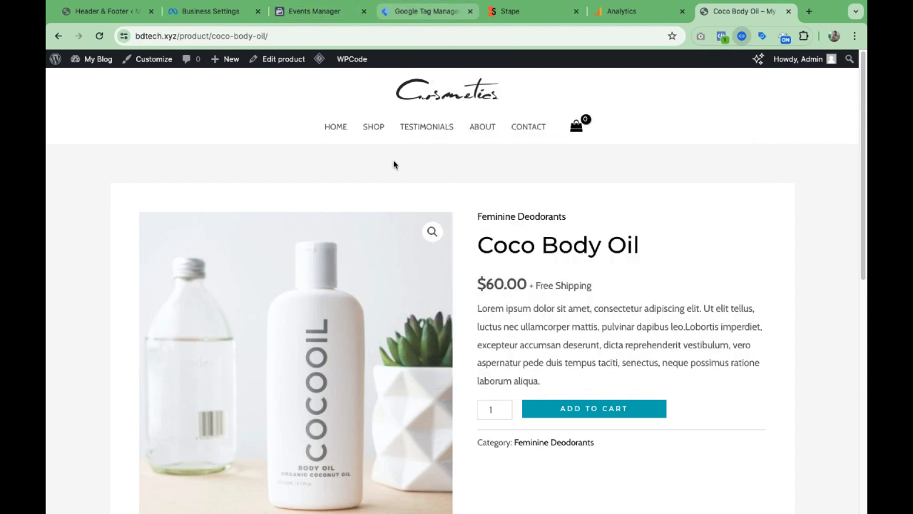
key("ctrl+v")
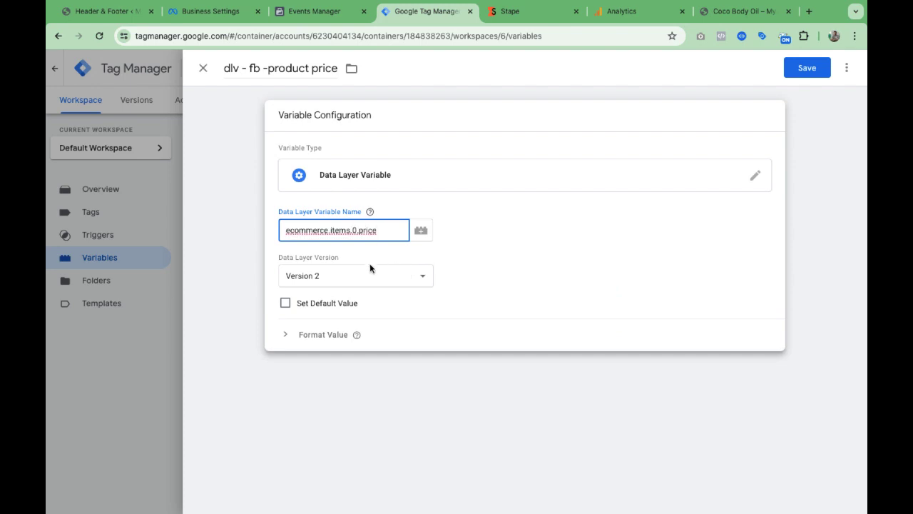
left_click(809, 67)
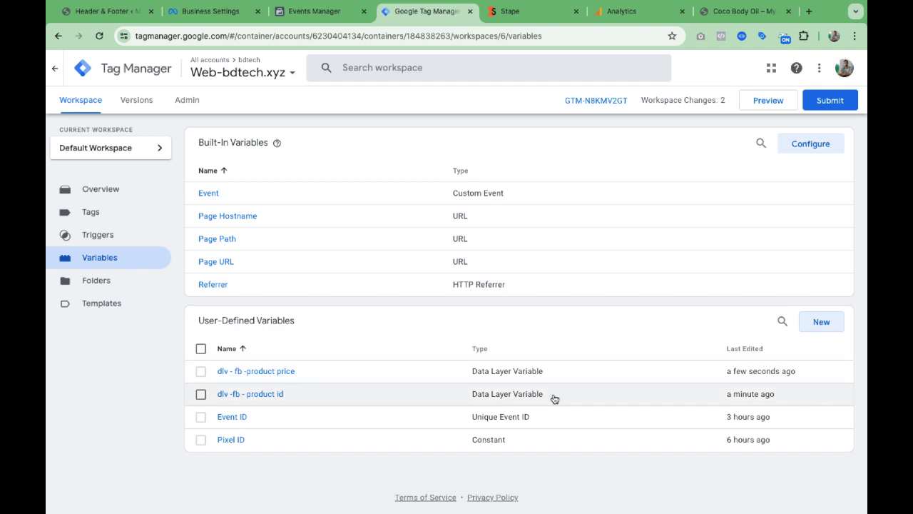
Start another user-defined variable named "dlv - fb -product name", reusing the copied "dlv - fb -product" text
left_click(822, 324)
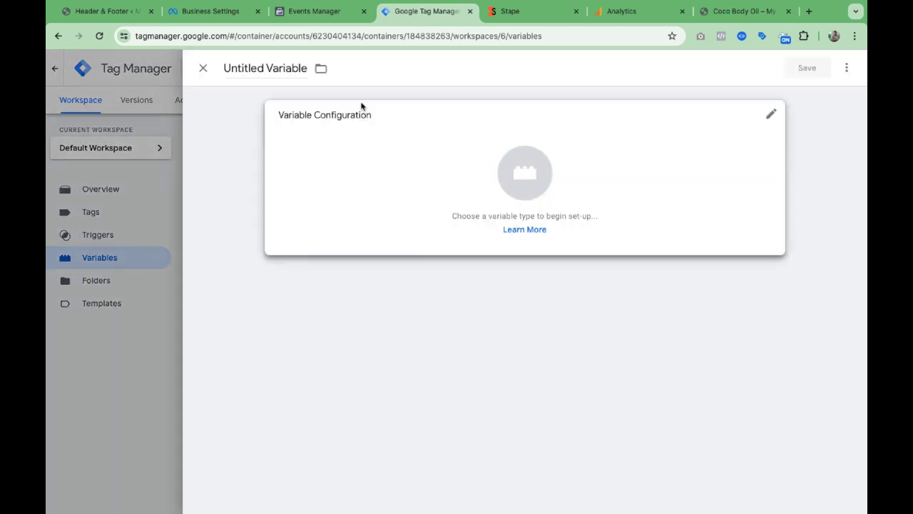
double_click(298, 71)
key("super+shift+v")
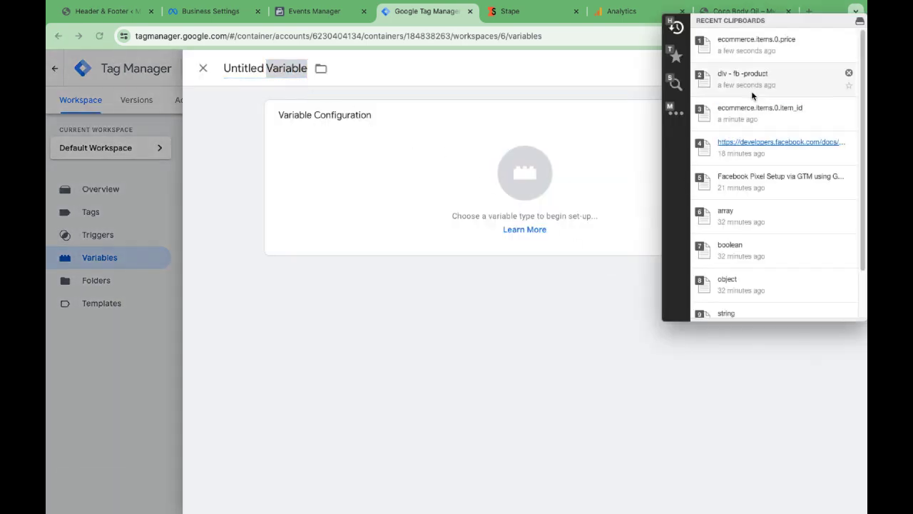
left_click(720, 94)
key("ctrl+a")
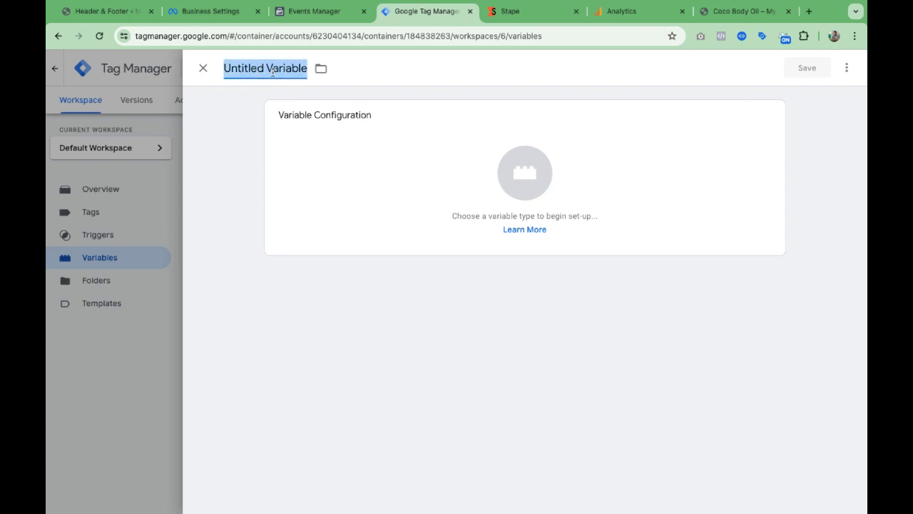
key("ctrl+v")
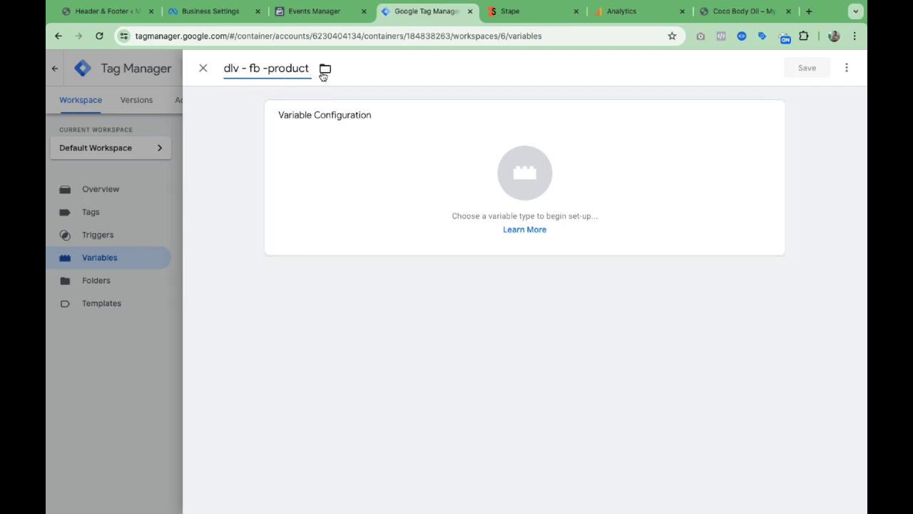
type("name")
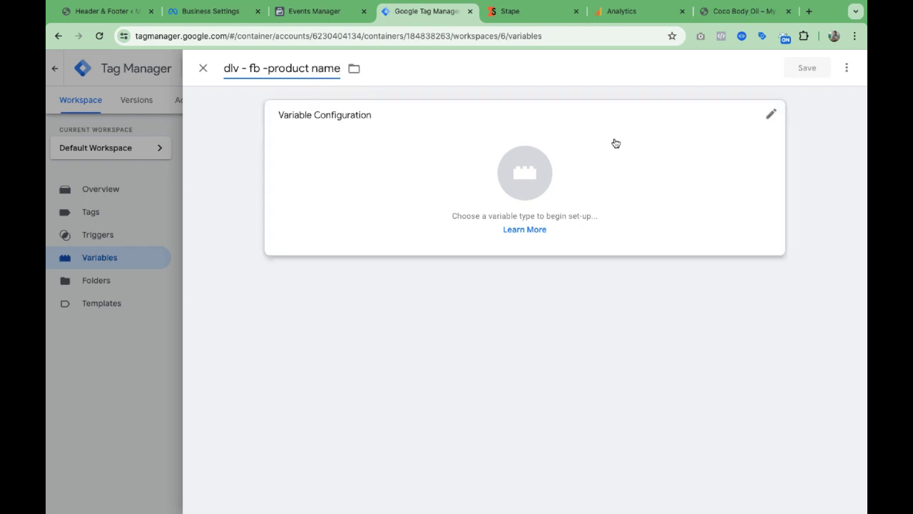
Switch to the Coco Body Oil page and copy the ecommerce.items.0.item_name key from the view_item event in datalayer checker
left_click(754, 12)
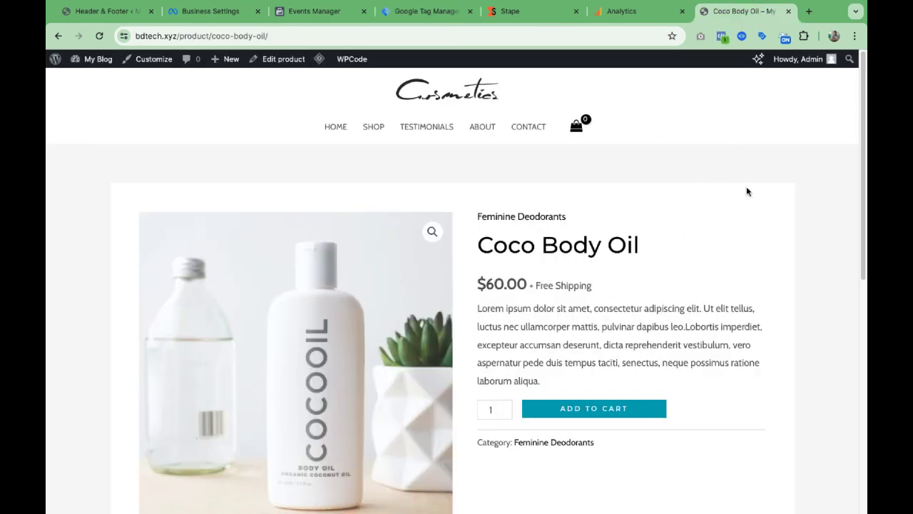
left_click(744, 37)
left_click(498, 145)
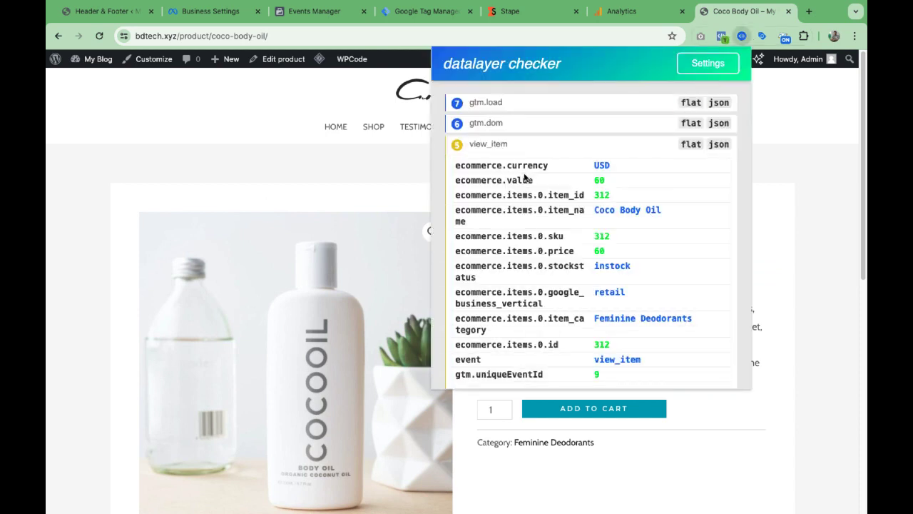
mouse_move(529, 217)
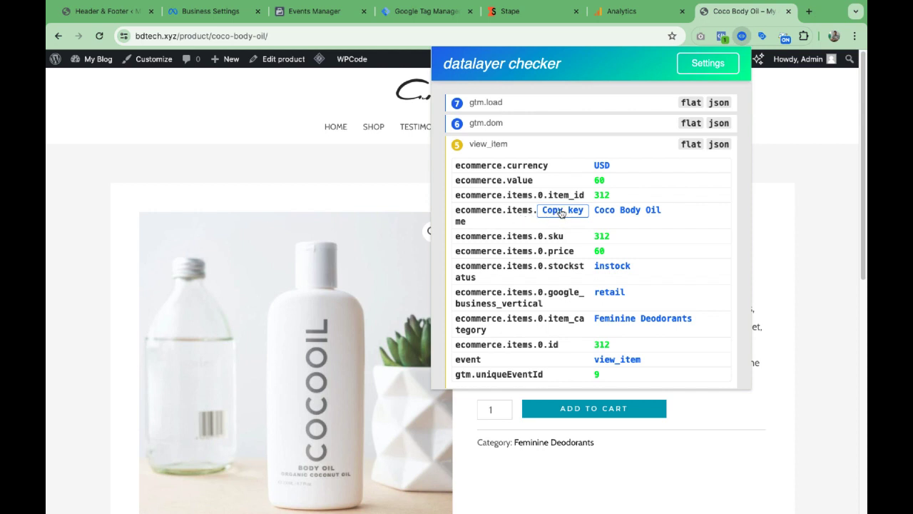
Return to Tag Manager and set the product name variable's type to Data Layer Variable
left_click(414, 14)
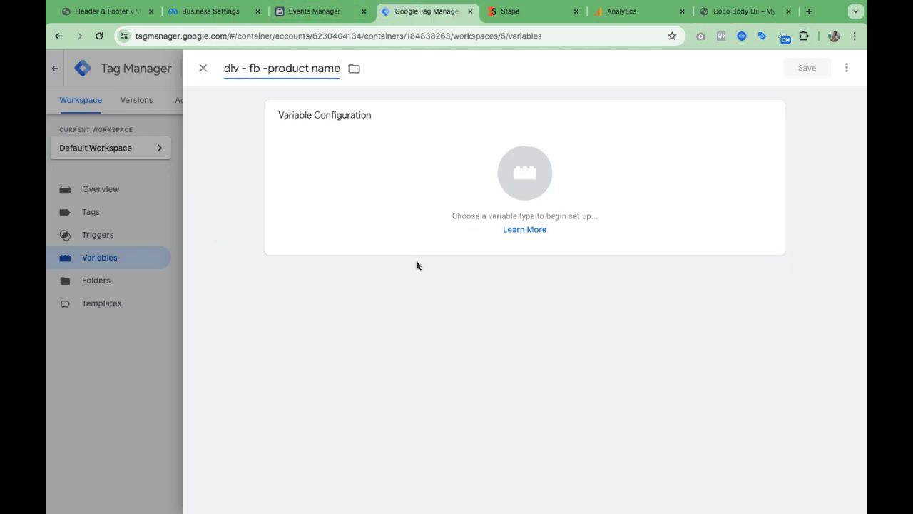
left_click(457, 163)
left_click(595, 401)
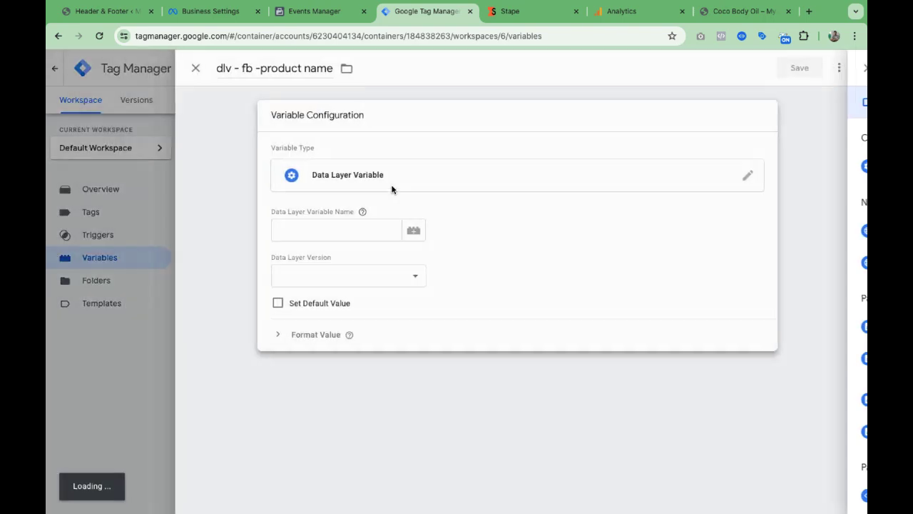
Set the Data Layer Variable Name to ecommerce.items.0.item_name and save the product name variable
left_click(367, 230)
key("ctrl+v")
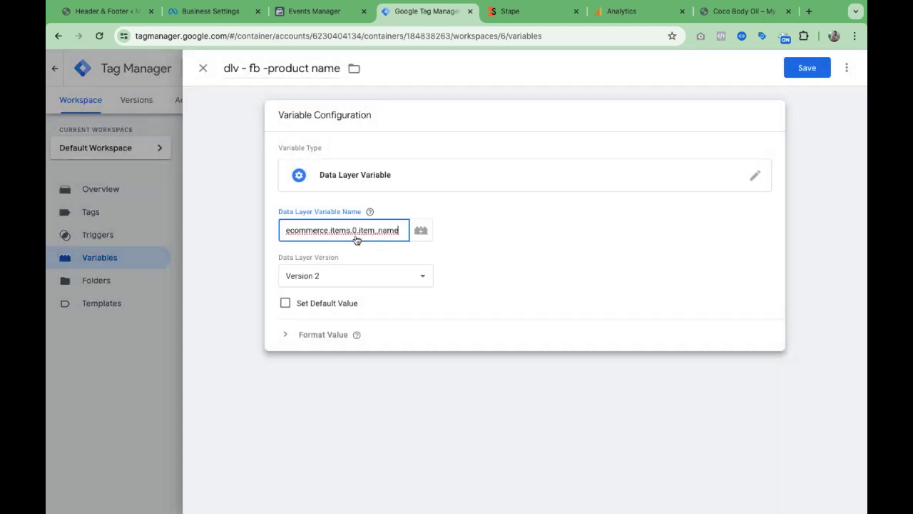
key("ctrl+s")
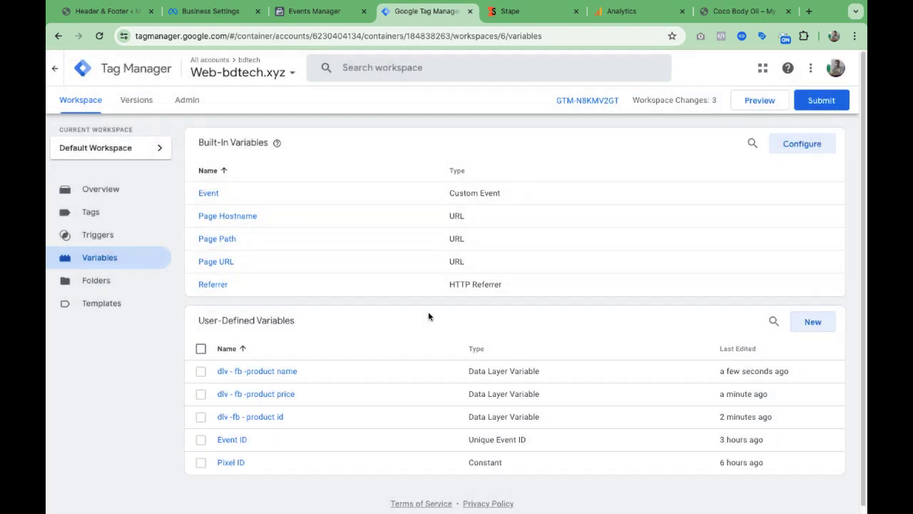
Start another user-defined variable and name it "dlv - fb - currency", adapting the copied "dlv - fb -product" text
left_click(811, 323)
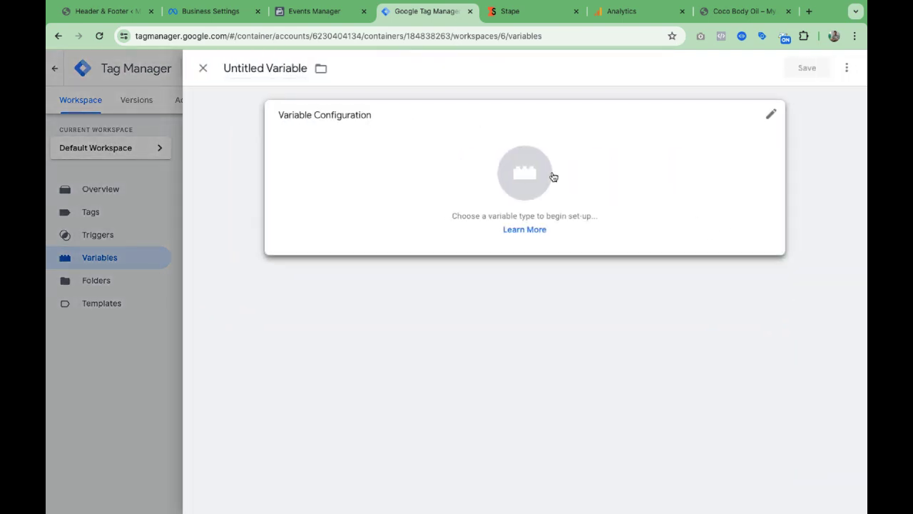
left_click(307, 74)
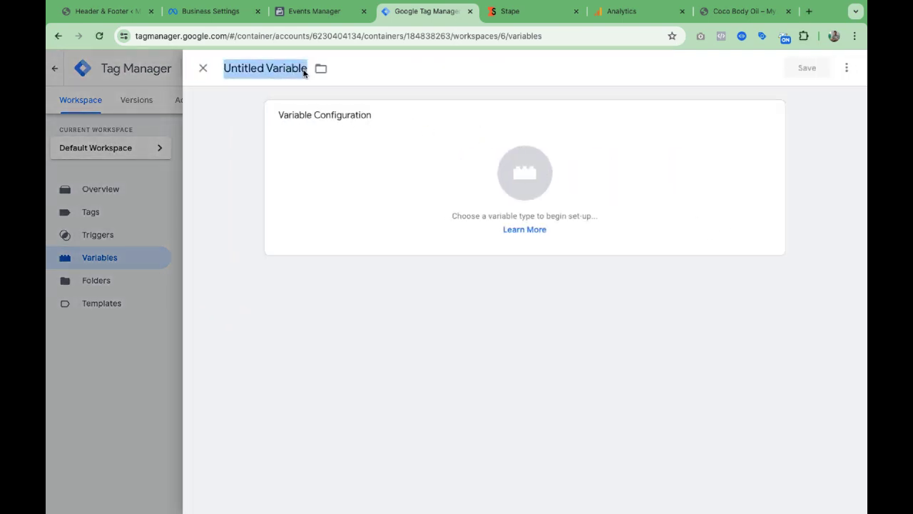
type("dlv - fb -product")
left_click(322, 69)
left_click(305, 71)
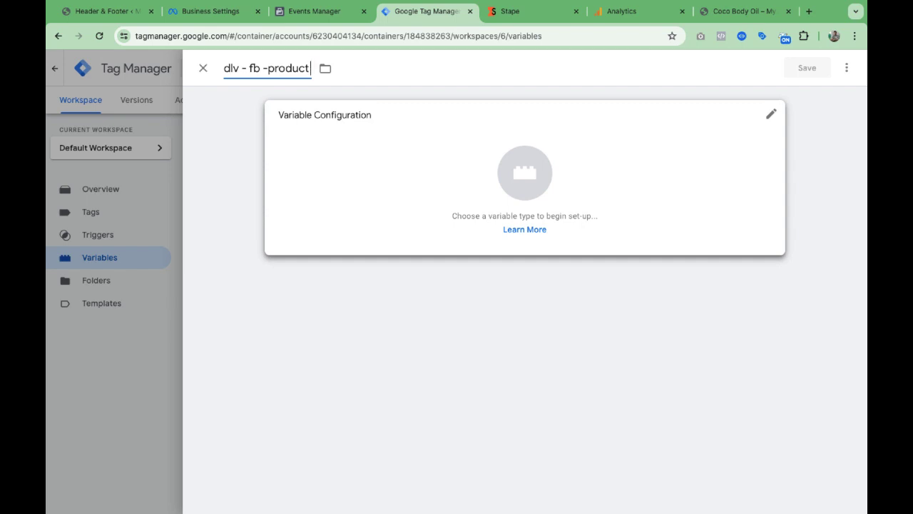
key("BackSpace")
key("BackSpace")
key("BackSpace")
key("BackSpace")
key("BackSpace")
type("urrency")
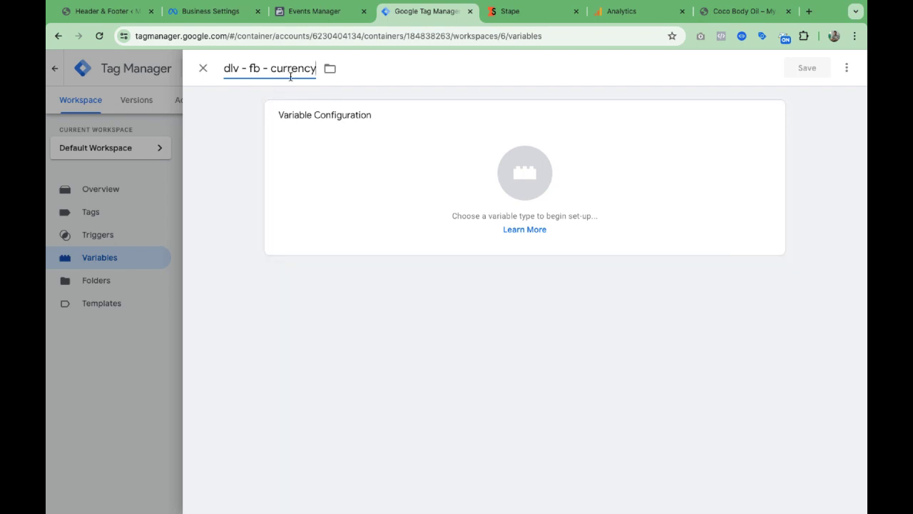
Set the currency variable's type to Data Layer Variable
left_click(624, 153)
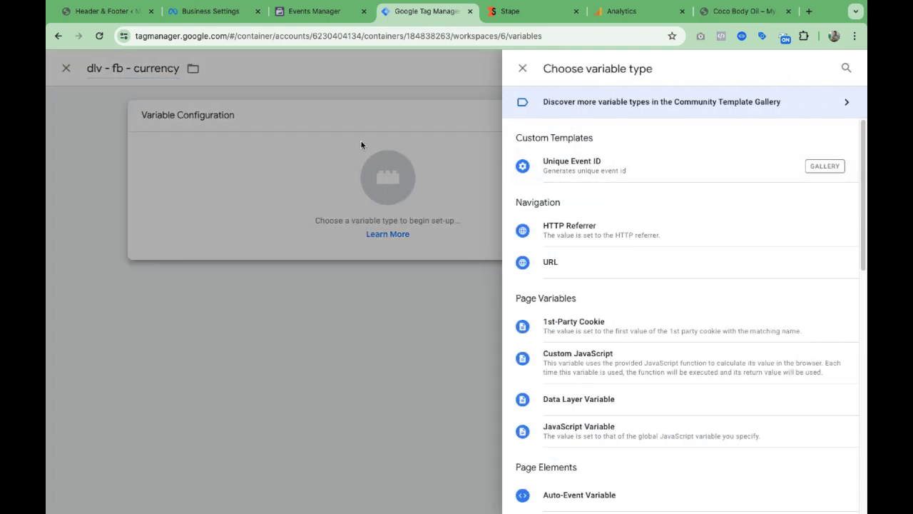
left_click(580, 398)
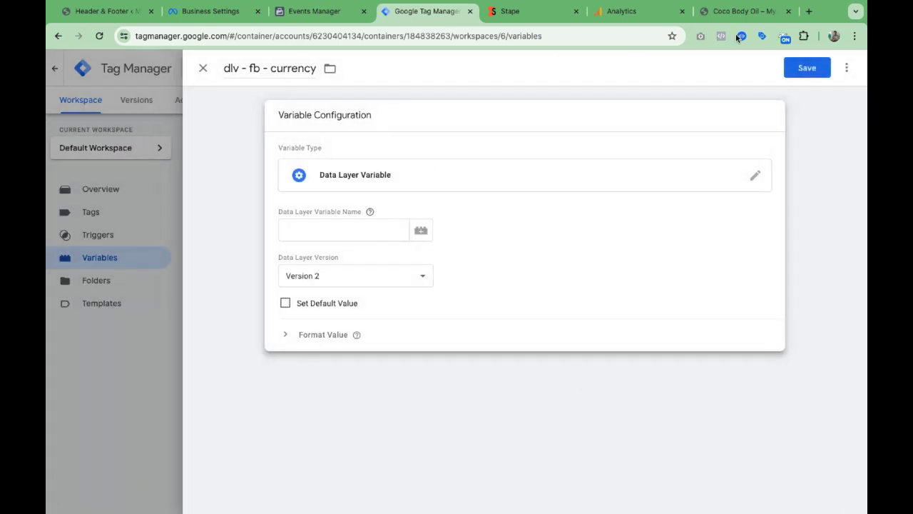
Switch to the Coco Body Oil page and copy the ecommerce.currency key from the view_item event in datalayer checker
left_click(752, 11)
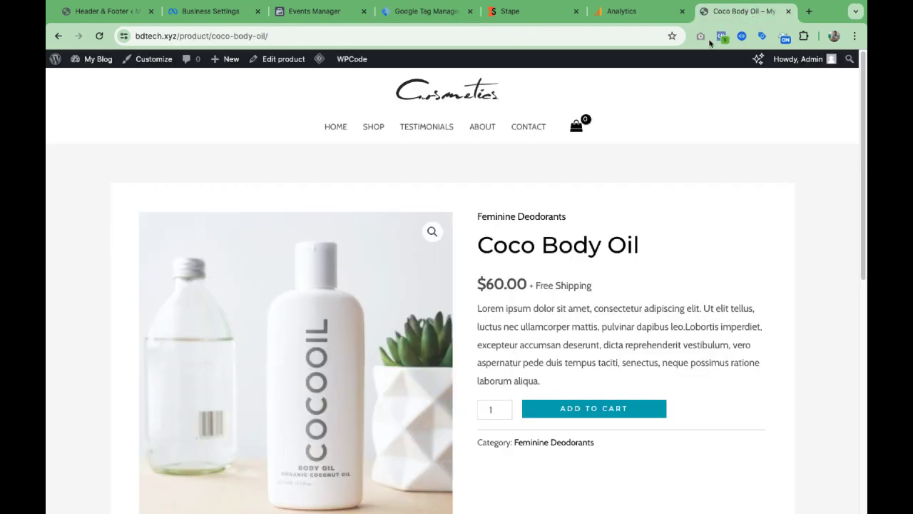
left_click(742, 36)
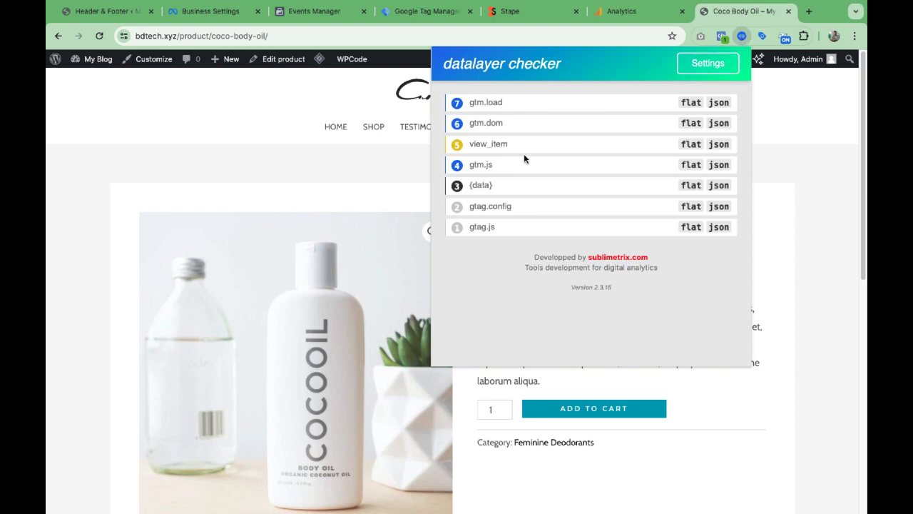
left_click(488, 150)
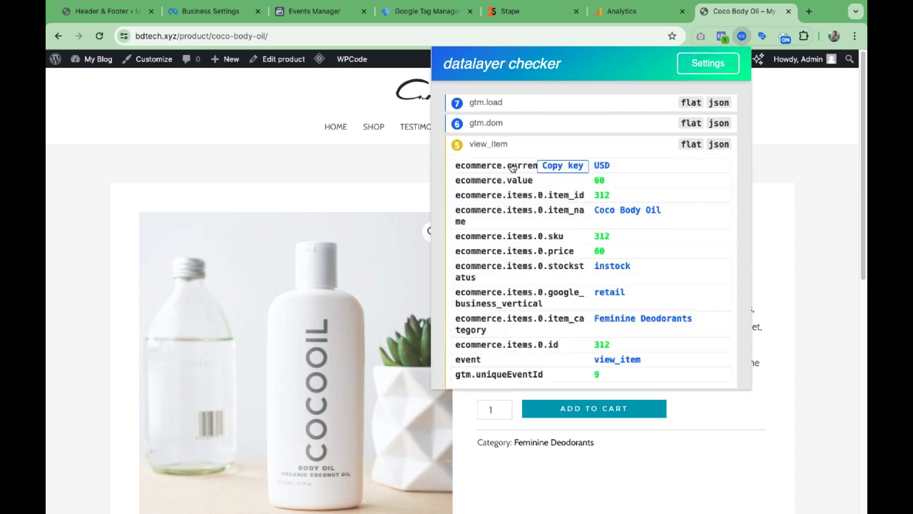
left_click(568, 166)
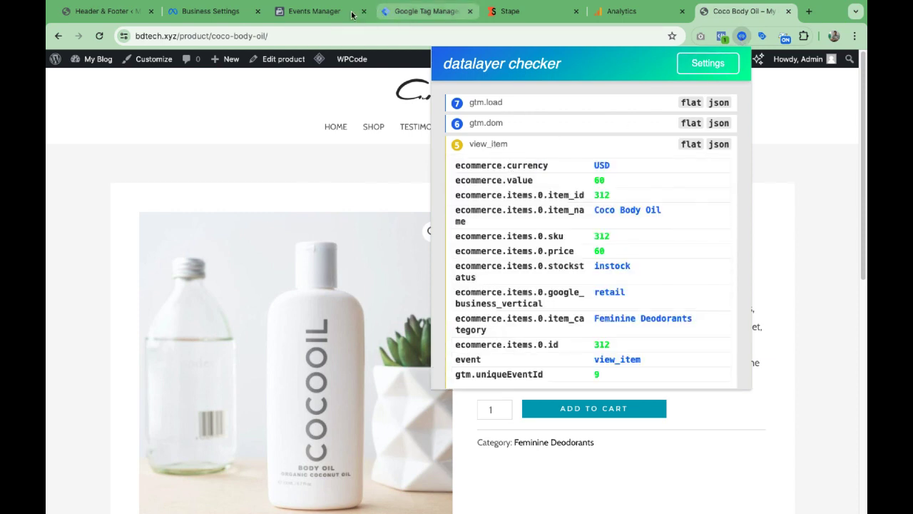
Return to Tag Manager, set the Data Layer Variable Name to ecommerce.currency, and save the currency variable
left_click(426, 11)
left_click(352, 231)
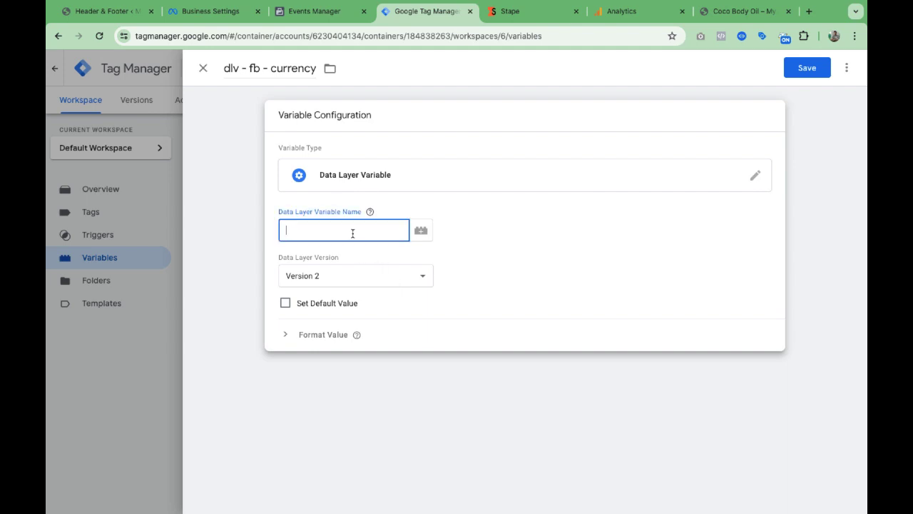
type("ecommerce.currency")
left_click(807, 67)
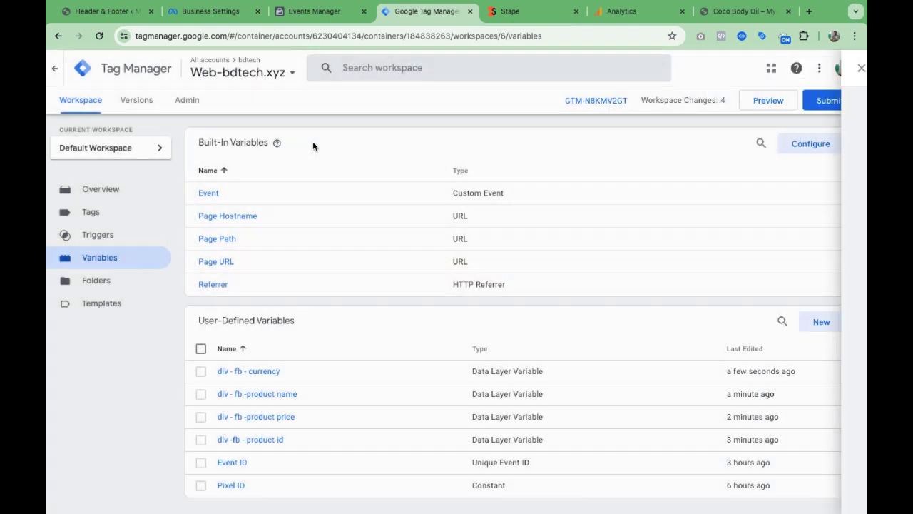
Submit the workspace changes and publish them to the Live environment without a version name or description
scroll(426, 428, "down", 1)
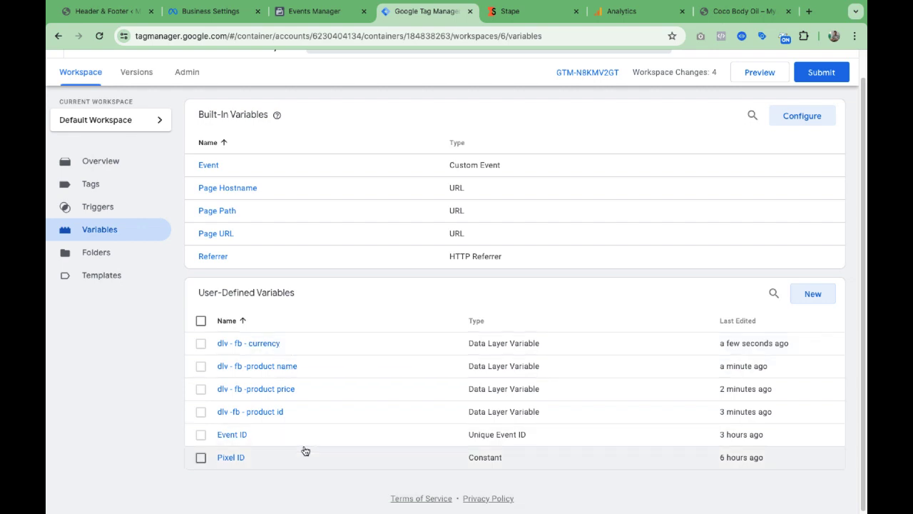
left_click(818, 70)
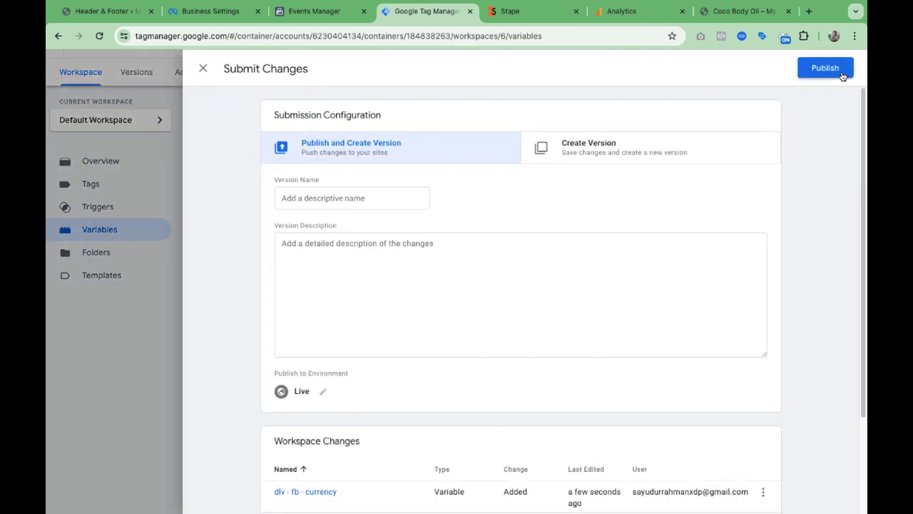
left_click(826, 70)
left_click(613, 402)
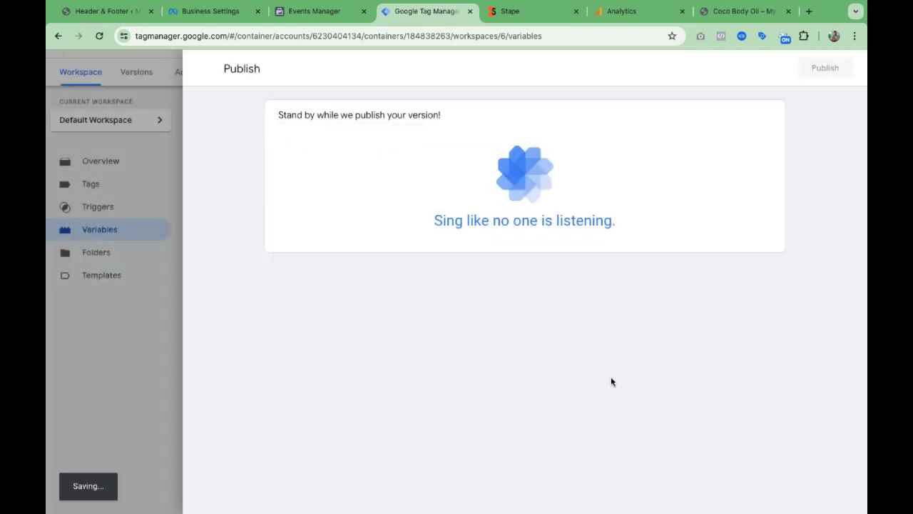